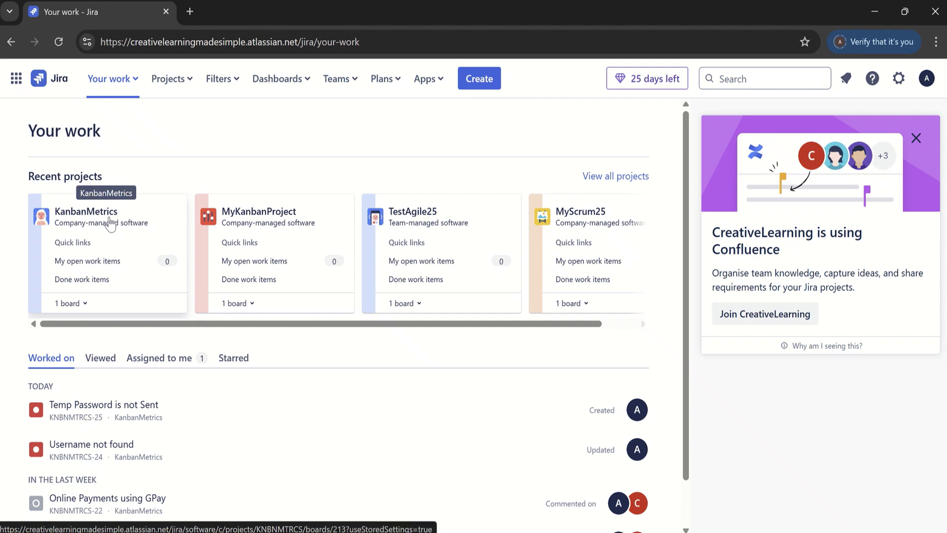
Open the KanbanMetrics project's Kanban board and look over the work items in its columns.
left_click(90, 213)
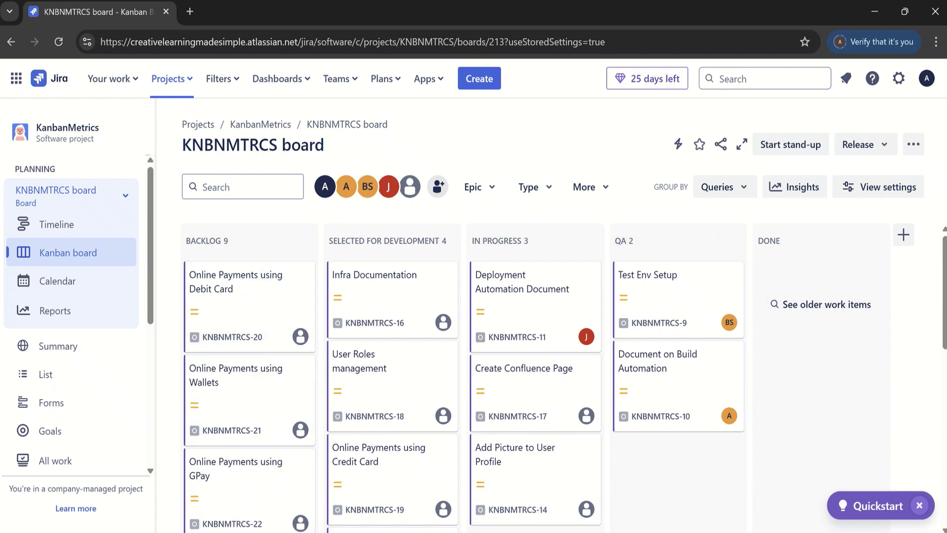
left_click_drag(943, 329, 943, 387)
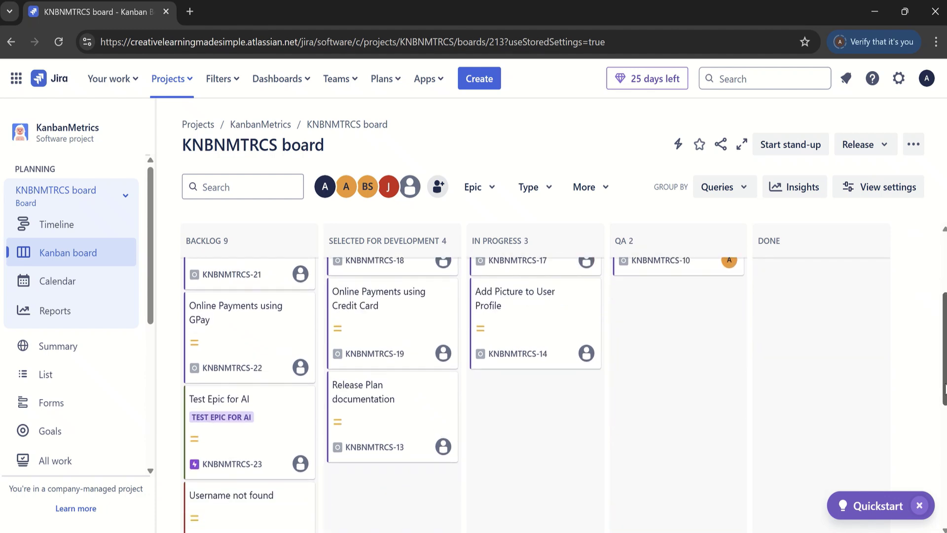
left_click_drag(943, 387, 944, 355)
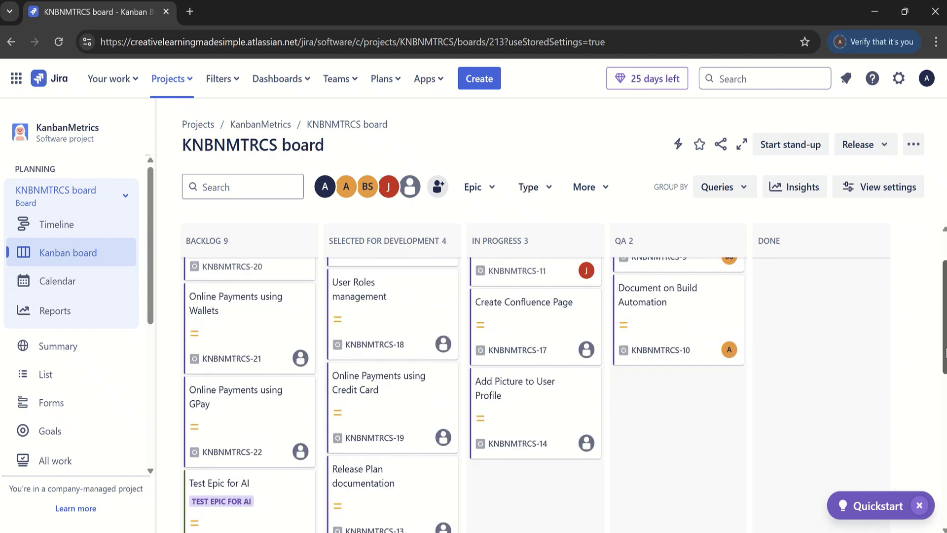
Create an Epic in the KanbanMetrics project with the summary "Online Payments".
left_click(482, 83)
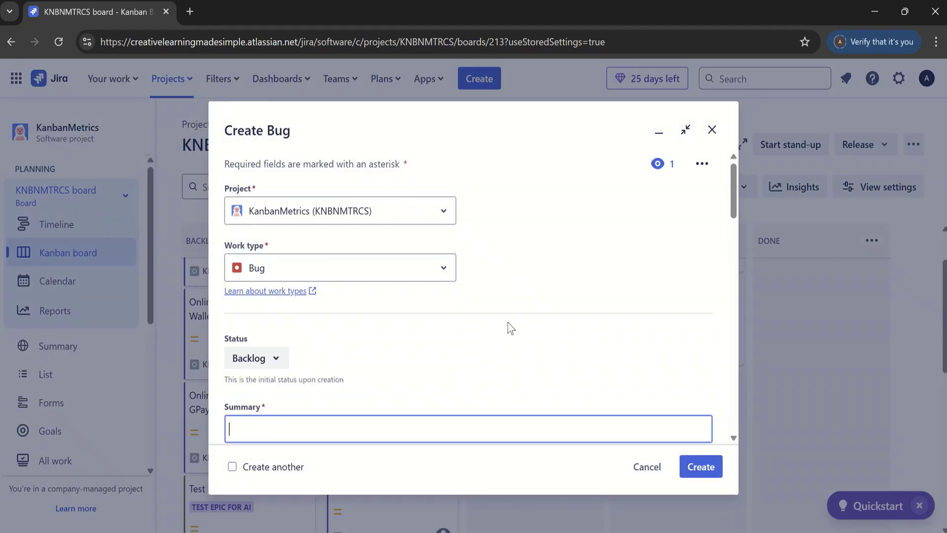
left_click(440, 273)
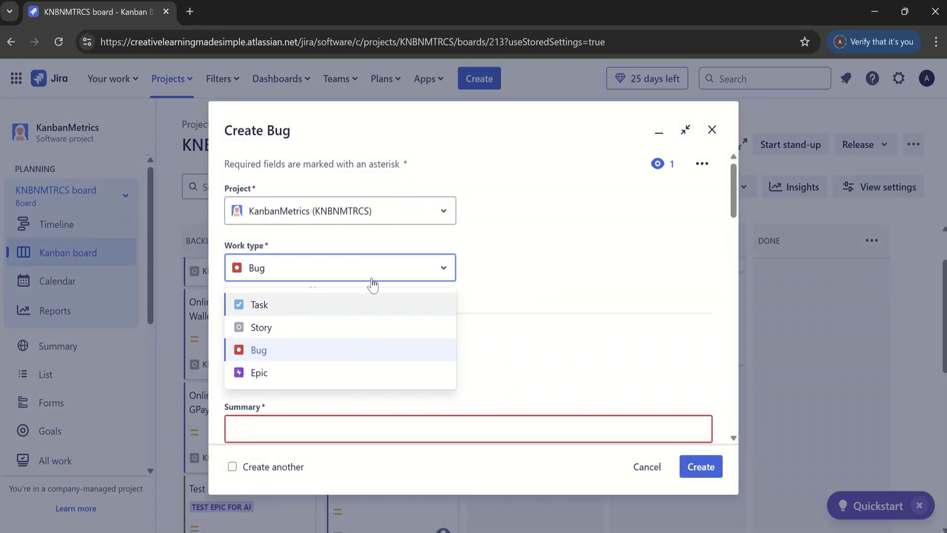
left_click(346, 409)
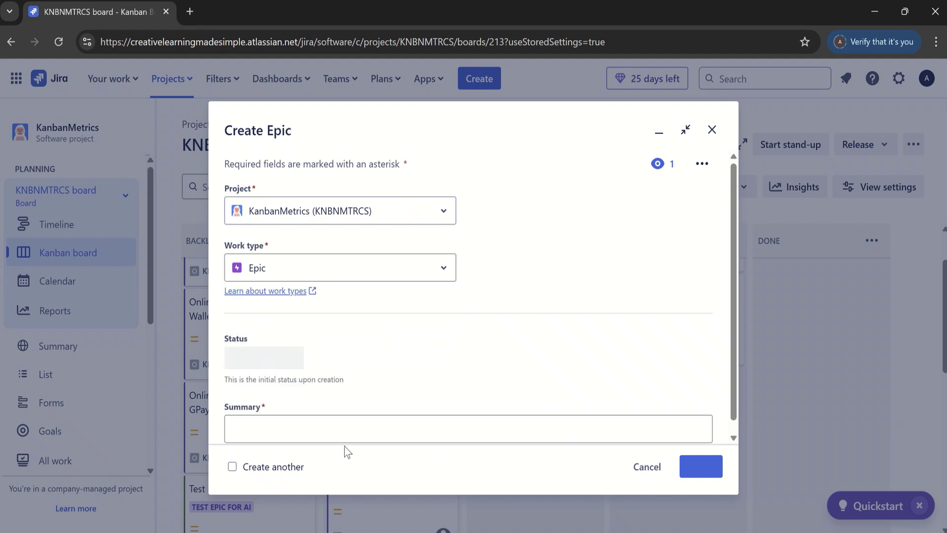
left_click(339, 428)
type("O")
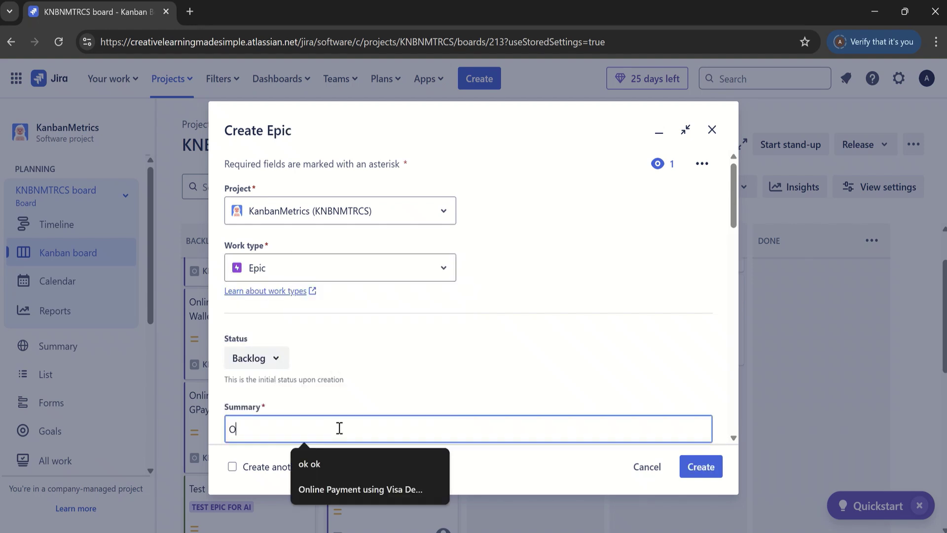
type("nline Payments")
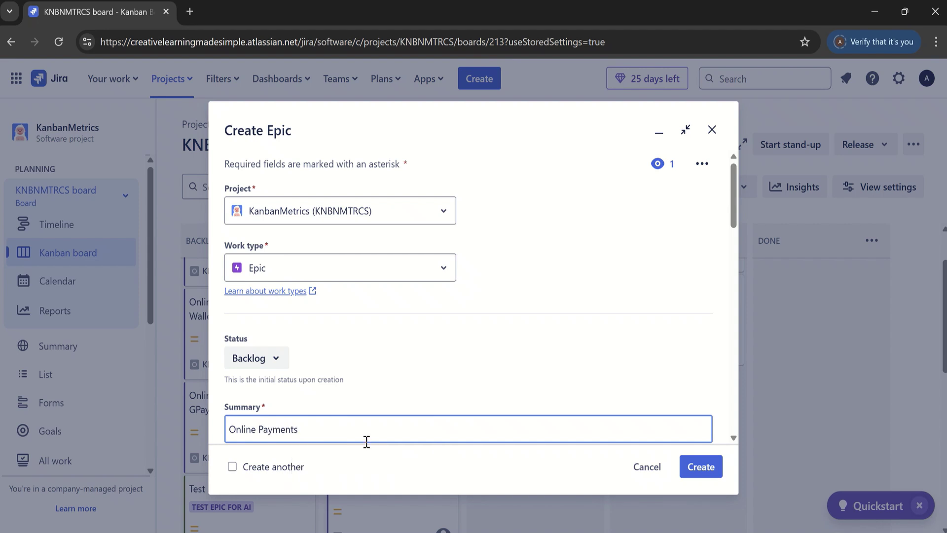
left_click(710, 469)
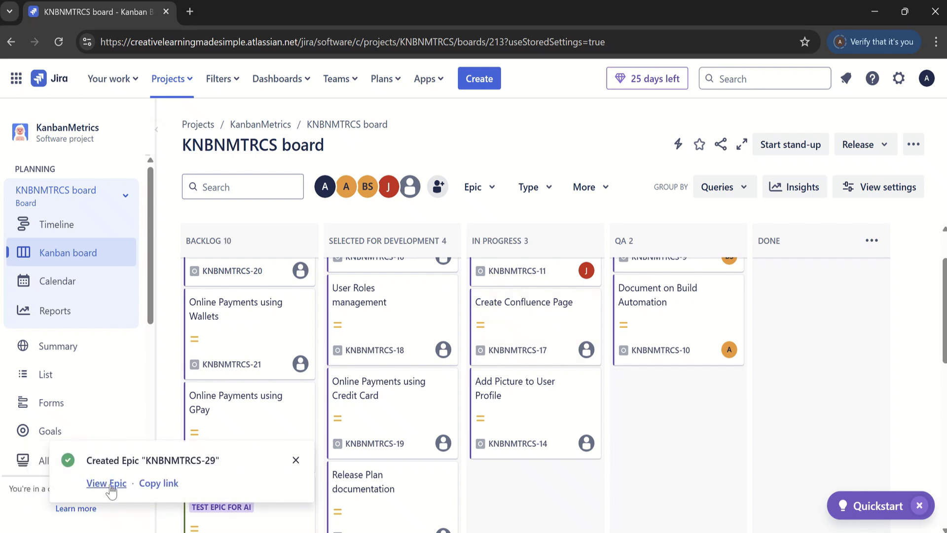
Open the newly created Online Payments epic in a separate browser tab and switch to it.
right_click(109, 483)
left_click(182, 320)
left_click(250, 16)
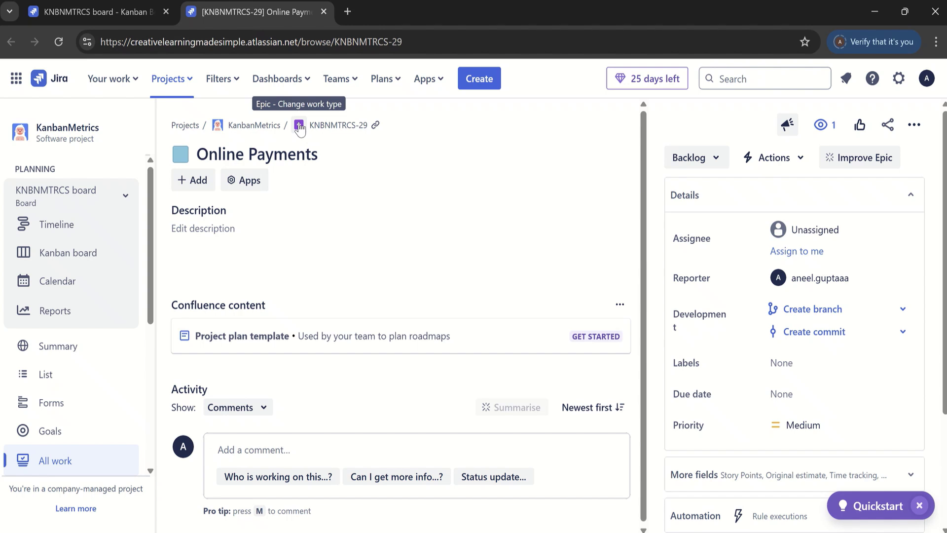
Save an epic description: "Online Payments using Debit Card, Credit Card, Net Banking, Wallets" and "Online Payments is available both on Web and Mobile Apps".
left_click(237, 236)
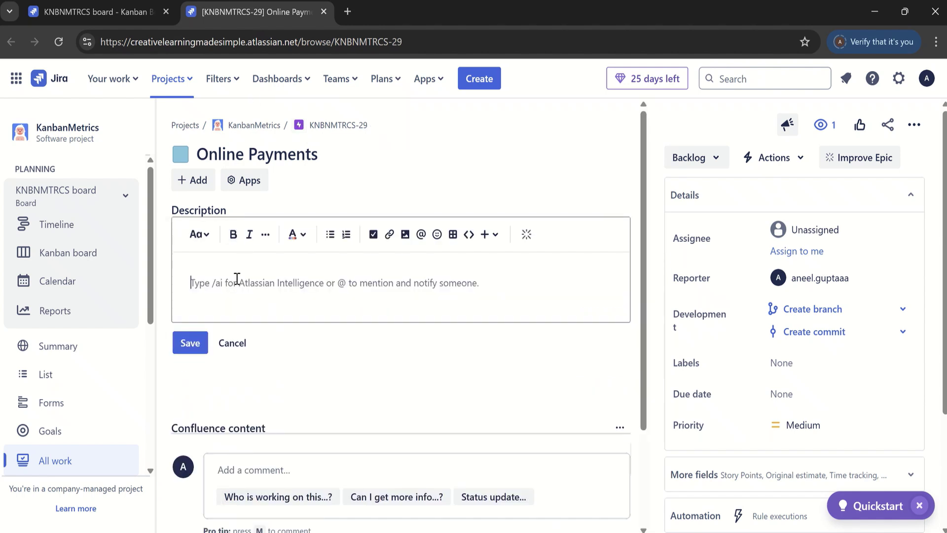
type("O")
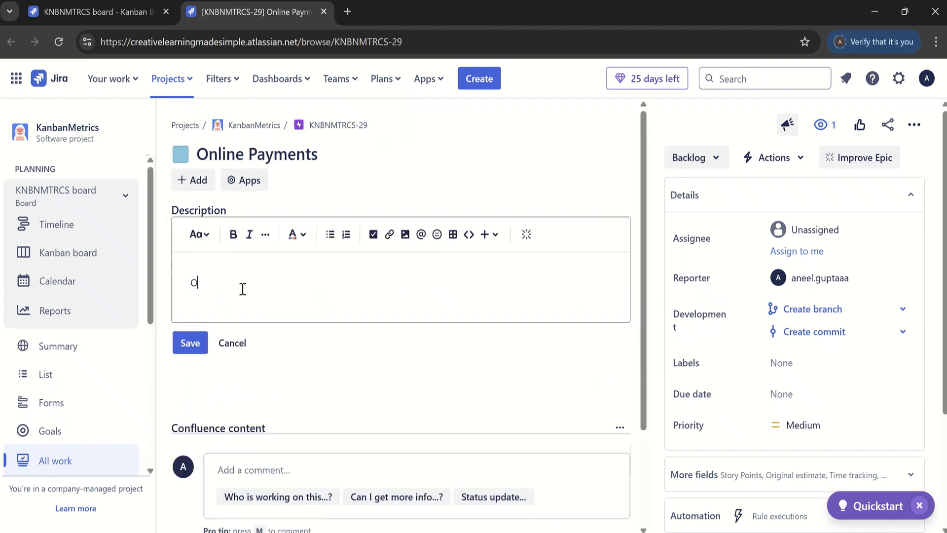
type("nline Payments using Debit Card")
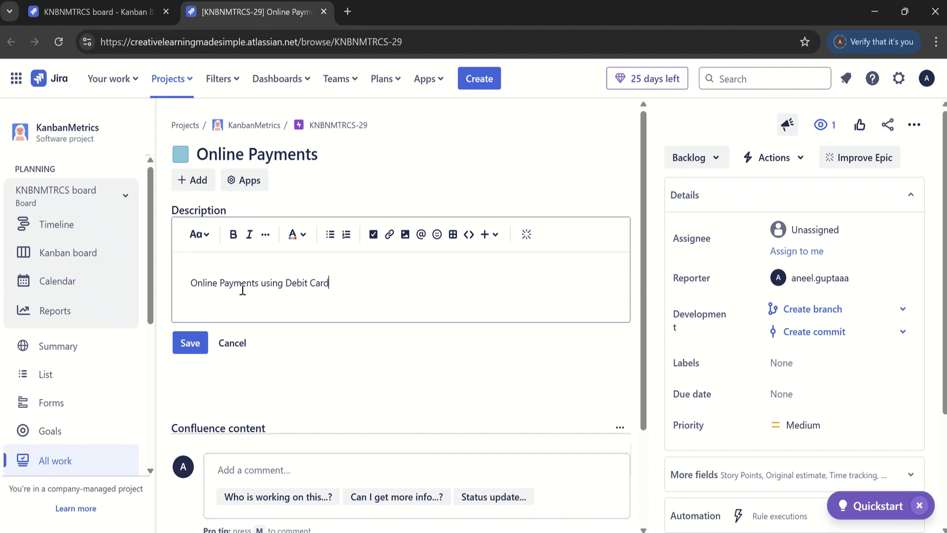
type(", Credit Card, Net Banking, Wallets")
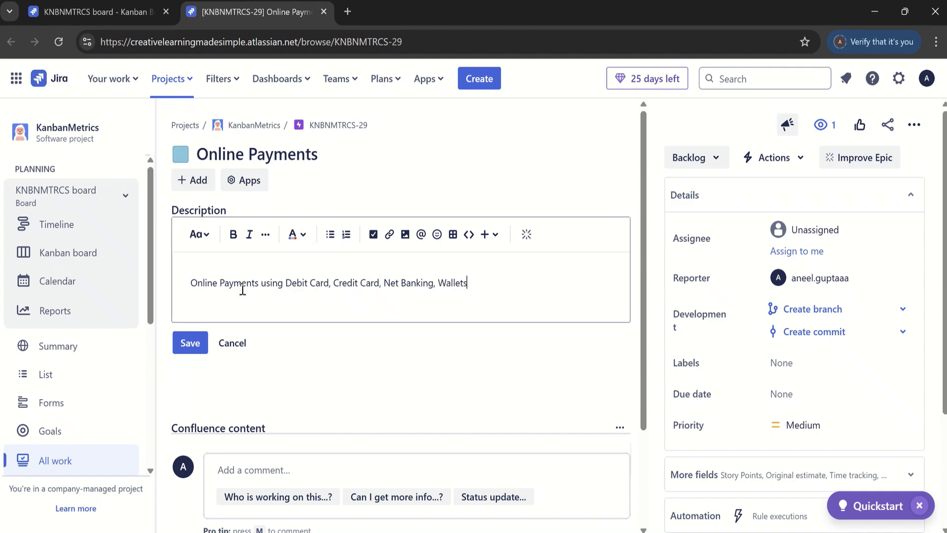
key("Return")
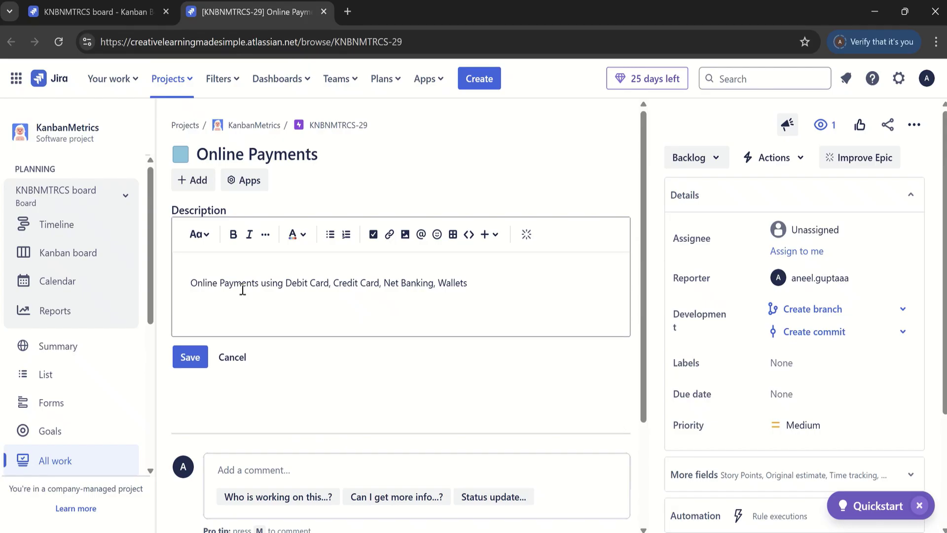
type("Online Payments is availa")
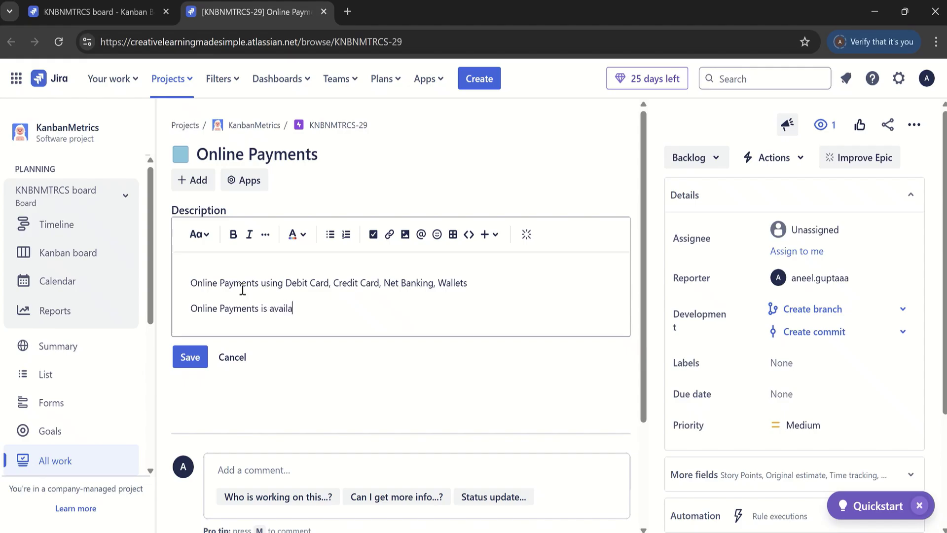
type("ble both on Web and M")
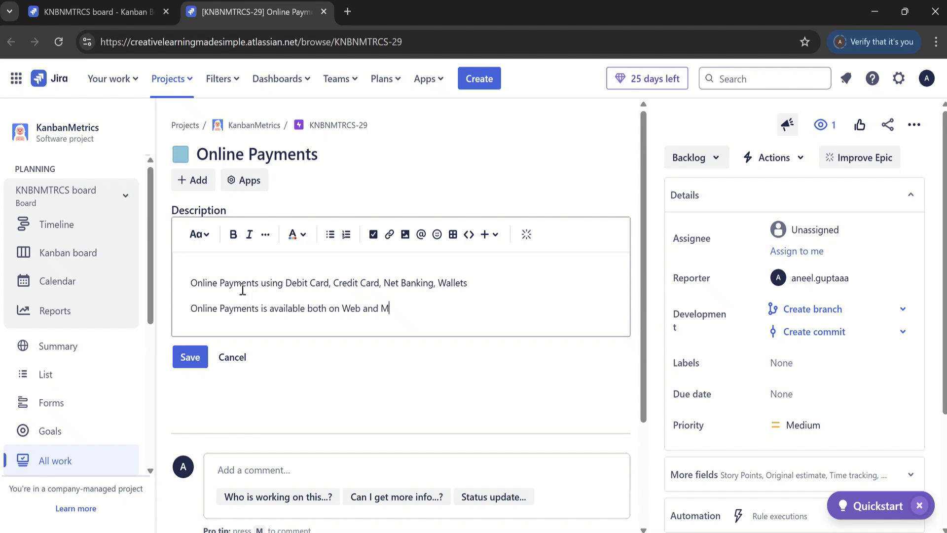
type("obile Apps")
left_click(196, 360)
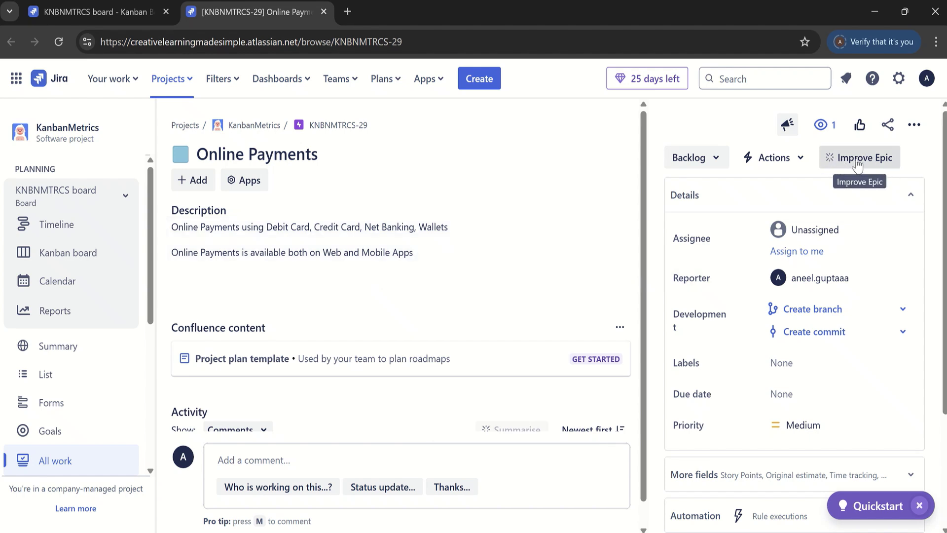
Improve the epic's description with Atlassian Intelligence and replace the original text with the generated version.
left_click(831, 163)
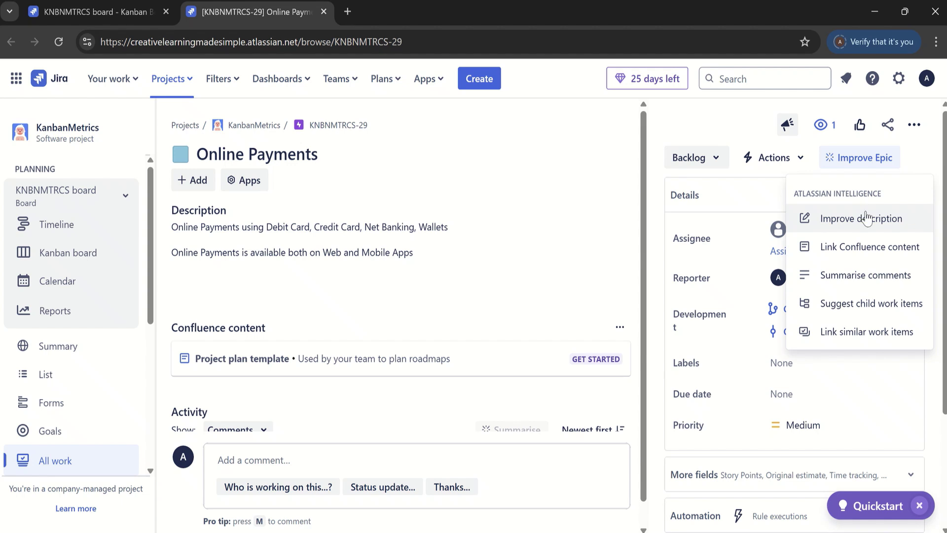
left_click(842, 222)
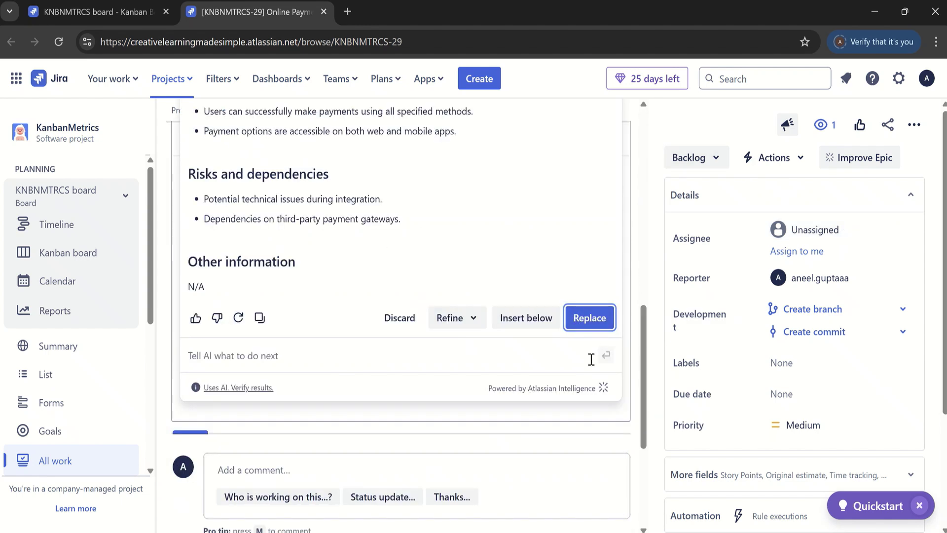
left_click(589, 318)
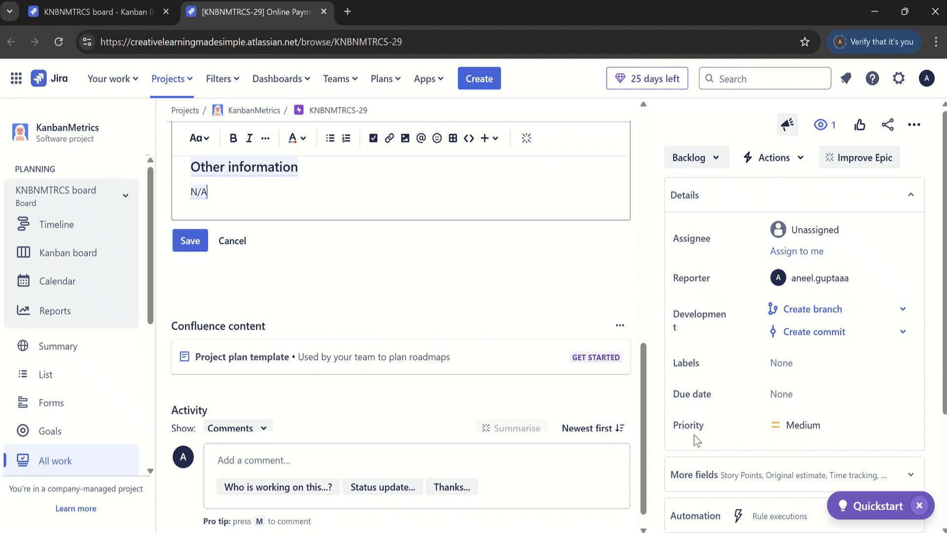
Review the AI-generated description from Objective to Other information and save it to the epic.
left_click_drag(647, 418, 654, 223)
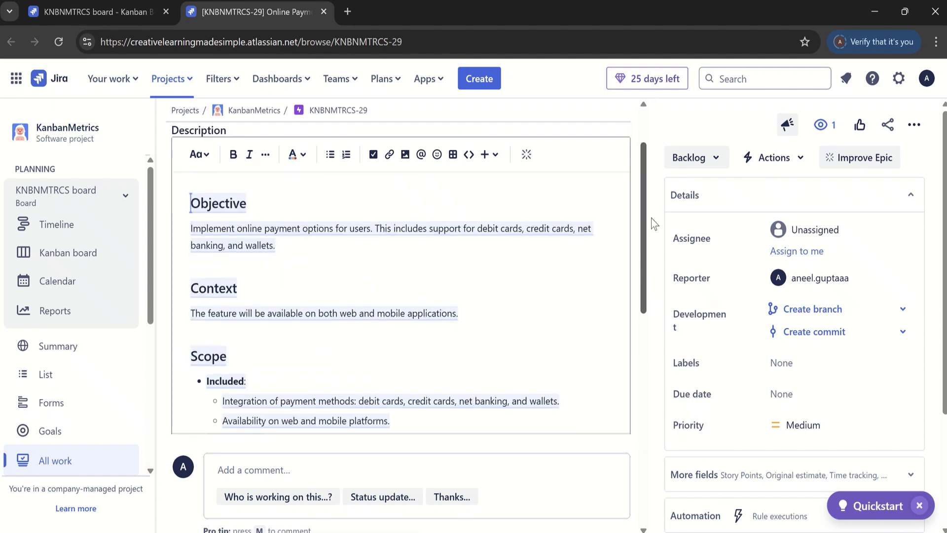
scroll(651, 218, "up", 2)
scroll(651, 212, "down", 1)
scroll(652, 217, "down", 1)
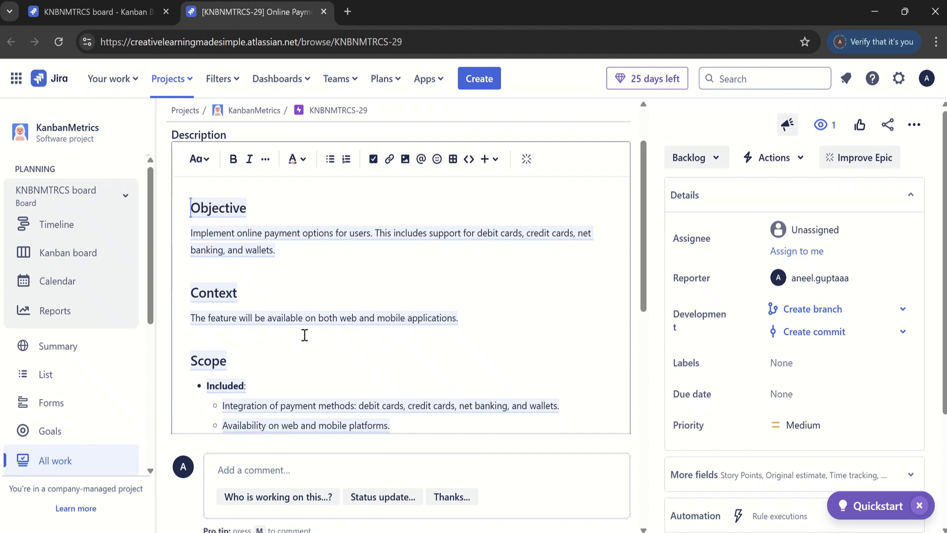
left_click_drag(646, 287, 647, 342)
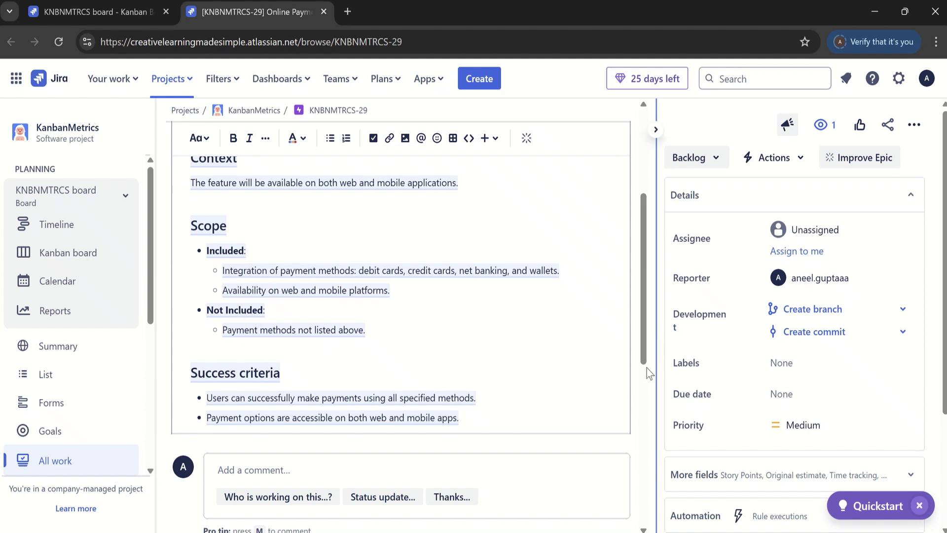
left_click_drag(644, 338, 647, 212)
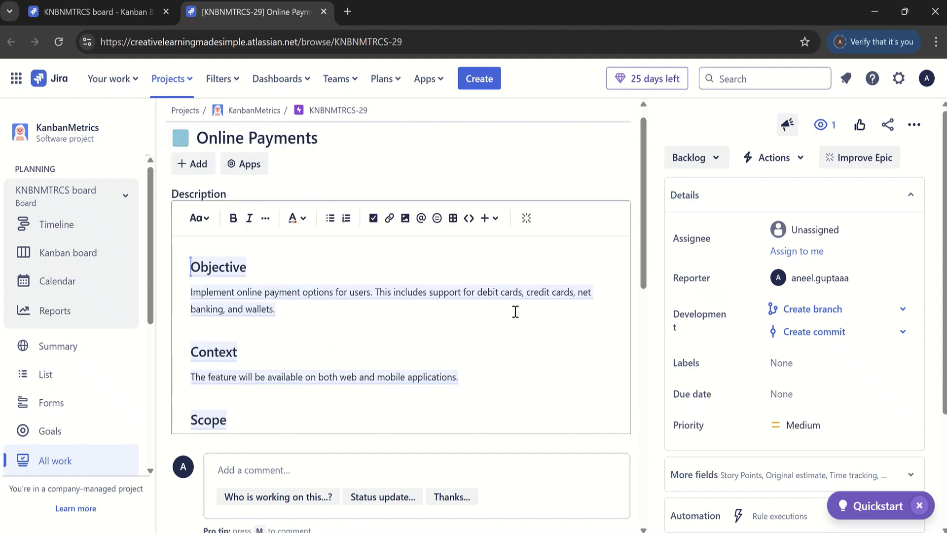
left_click_drag(647, 257, 645, 418)
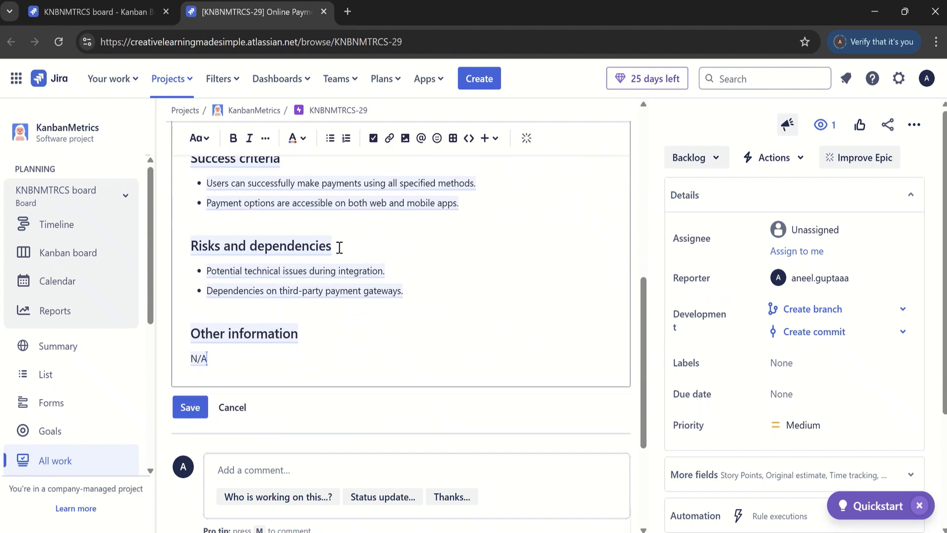
left_click(188, 410)
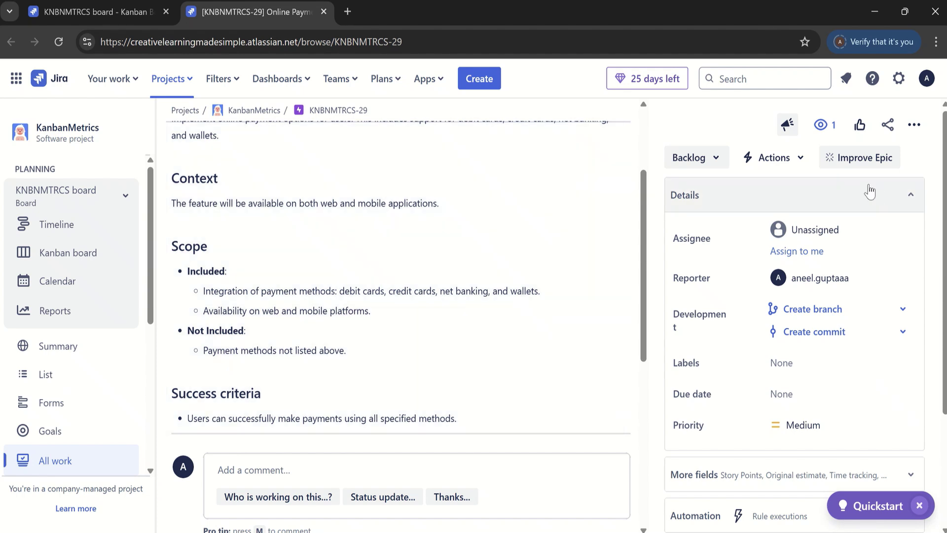
left_click_drag(648, 285, 644, 213)
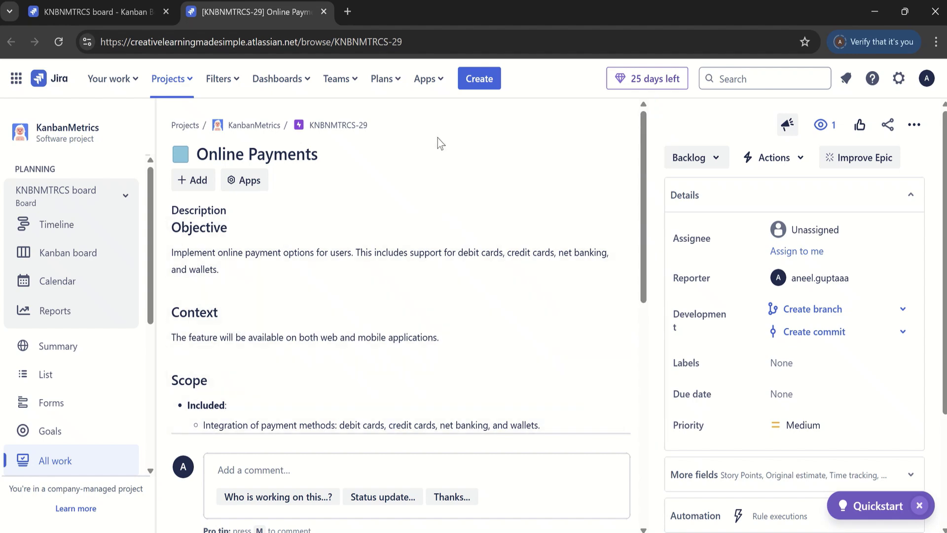
Create a Story in the KanbanMetrics project with the summary "Online Payment using Visa Credit Card".
left_click(478, 79)
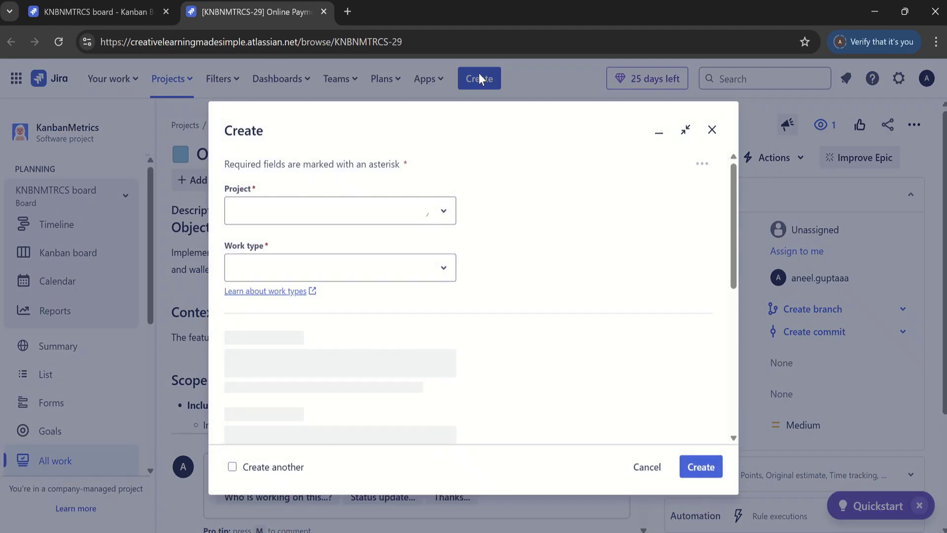
left_click(333, 277)
left_click(344, 277)
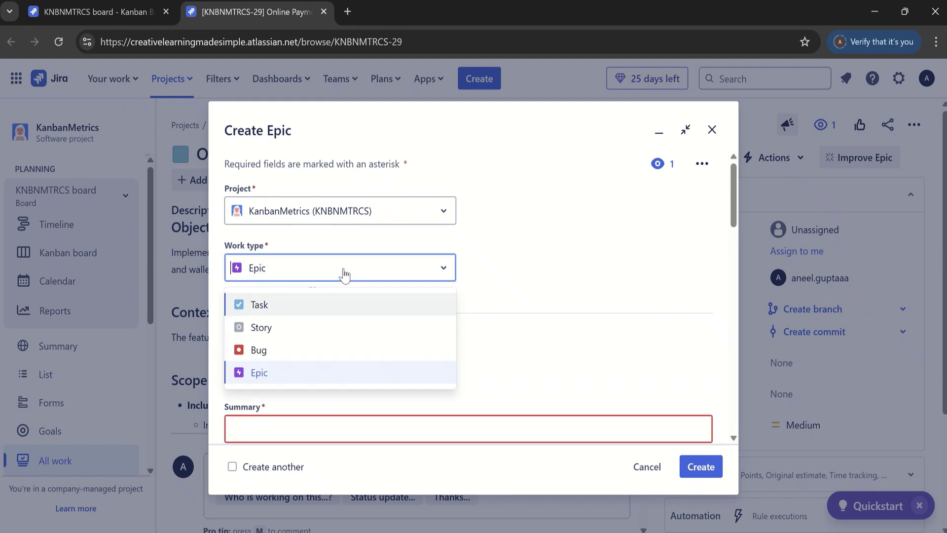
left_click(281, 327)
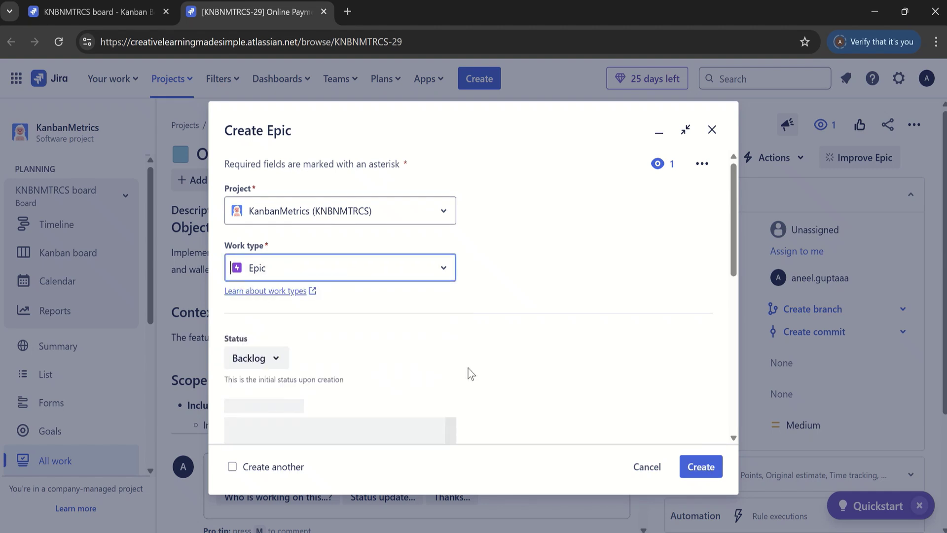
left_click(361, 434)
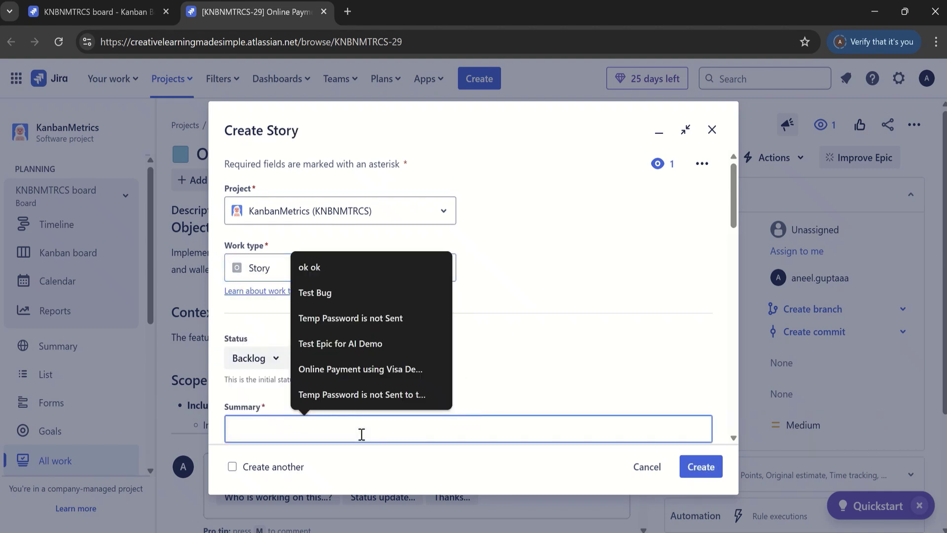
left_click(360, 369)
double_click(330, 429)
double_click(352, 429)
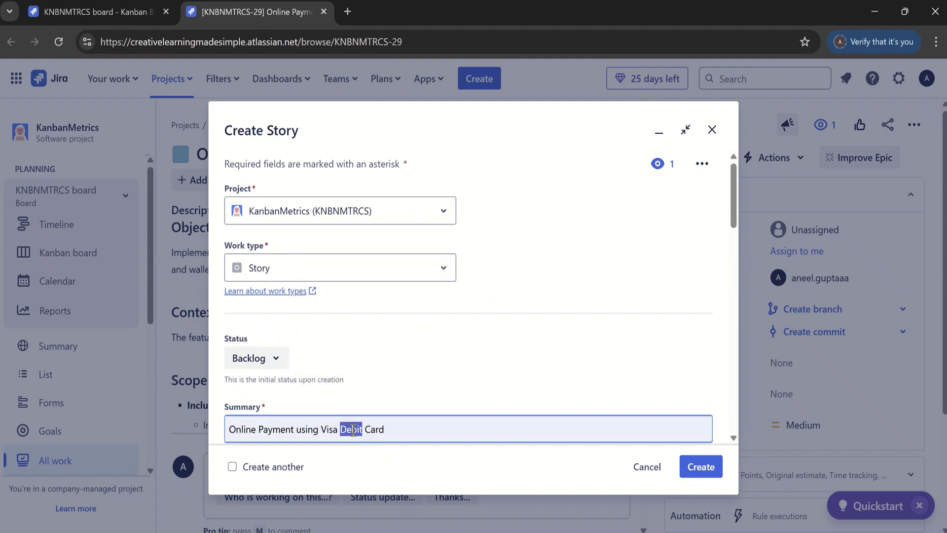
type("Credit")
key("BackSpace")
left_click(702, 467)
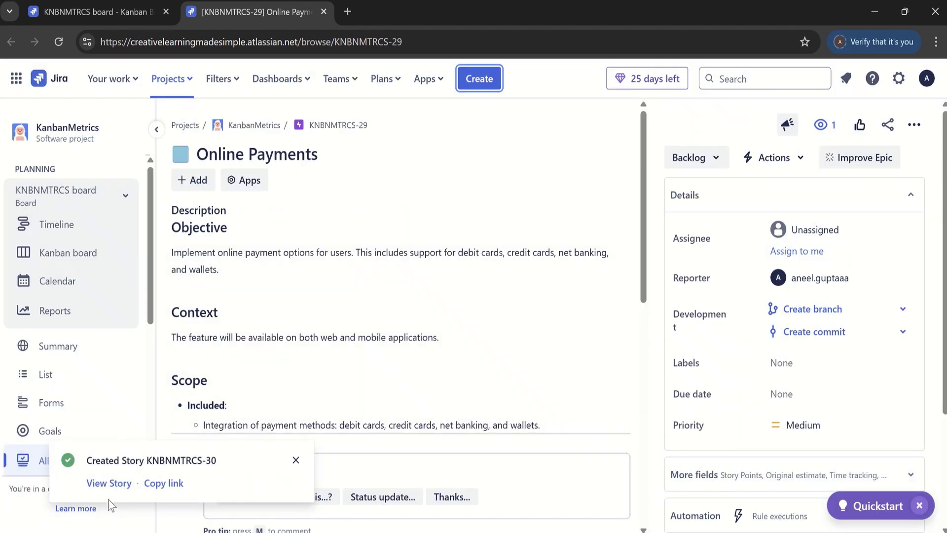
Open the newly created story in its own browser tab and copy its full summary text.
right_click(113, 482)
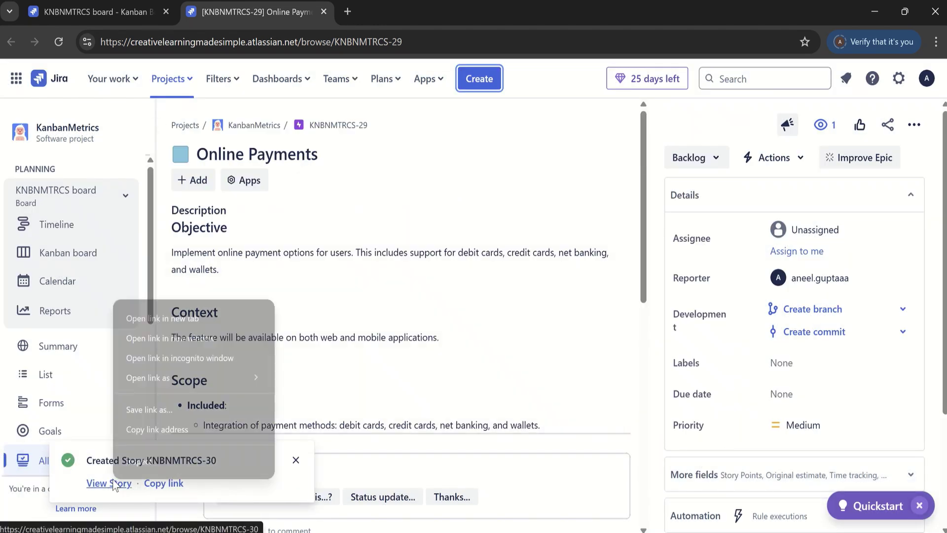
left_click(203, 317)
left_click(407, 10)
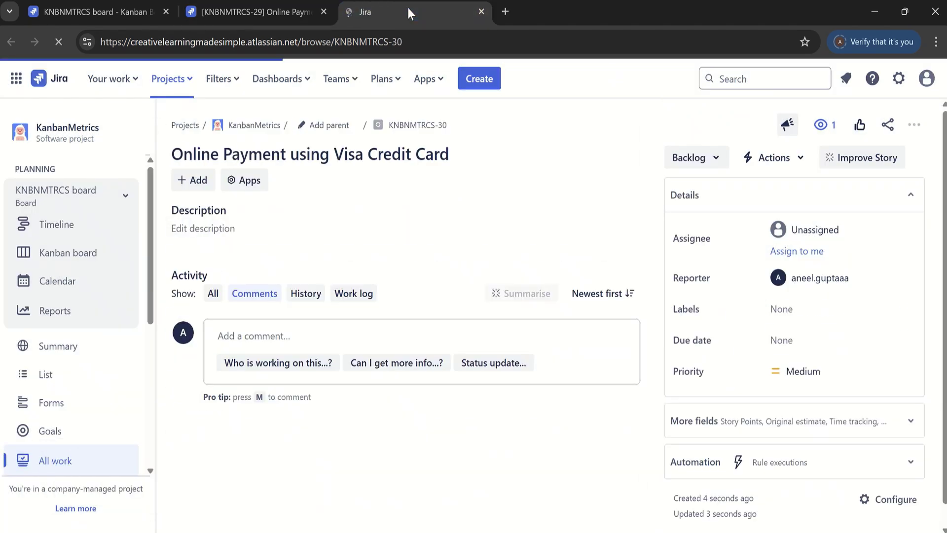
left_click(175, 155)
key("ctrl+a")
key("ctrl+c")
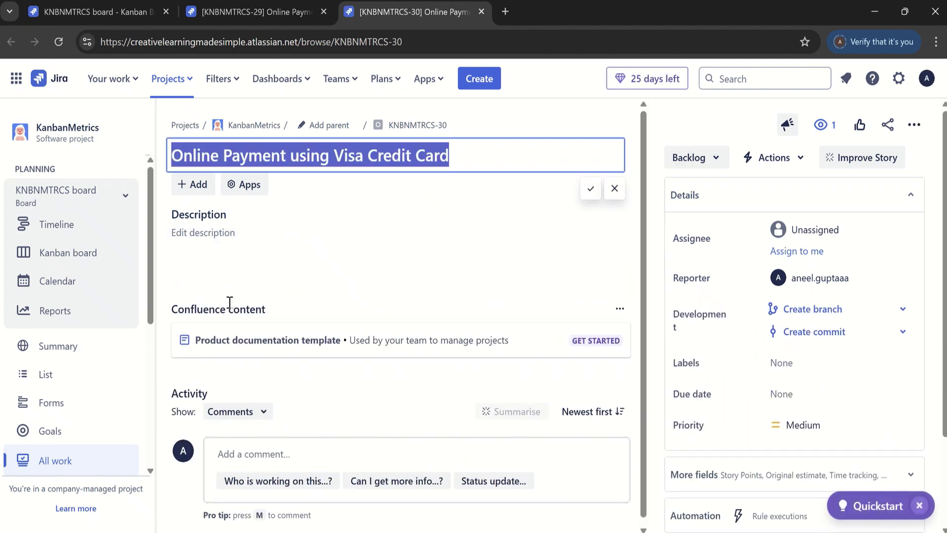
Start the story's description with the copied summary followed by "is Succesful" as the first line.
left_click(229, 267)
left_click(241, 235)
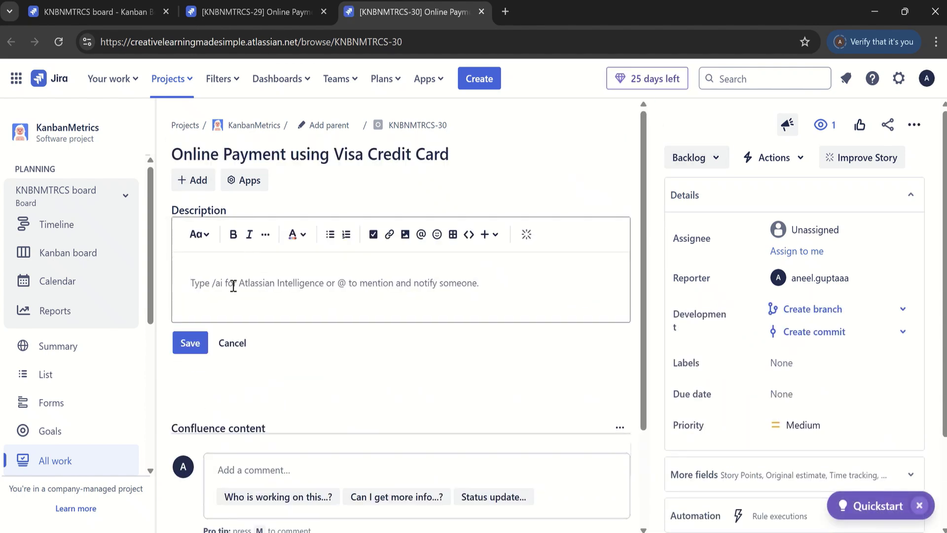
key("ctrl+v")
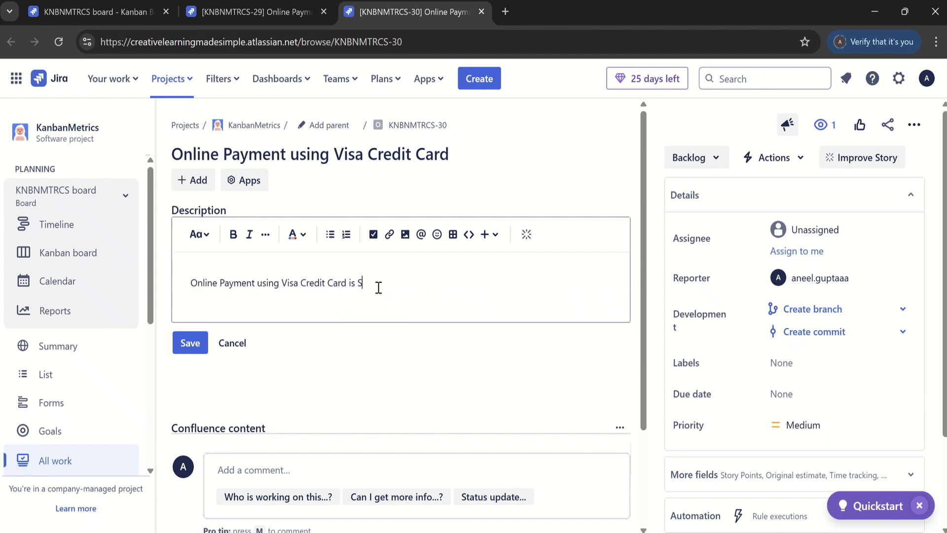
type("is Succesful")
key("Return")
Add the description line "Online Payment using Visa Credit Card is available on both Web and Mobile Apps" and save the description.
key("ctrl+v")
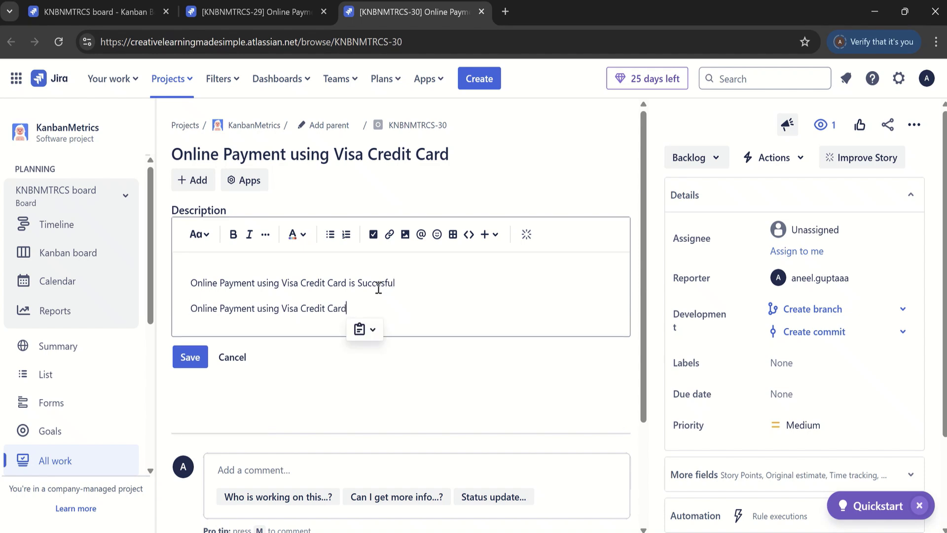
type("is available on both Web and ")
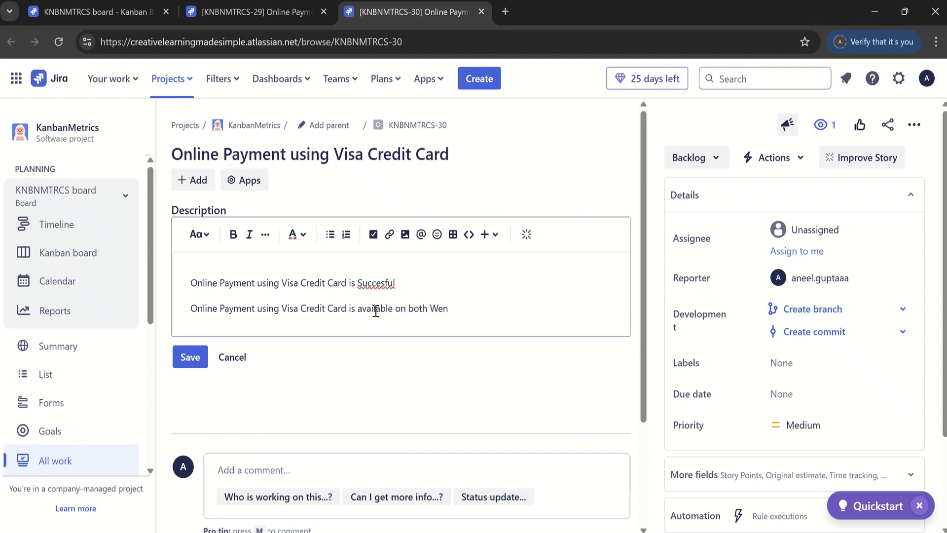
type("M<opbile")
key("BackSpace")
key("BackSpace")
key("BackSpace")
key("BackSpace")
key("BackSpace")
key("BackSpace")
type("obile Apps")
left_click(178, 356)
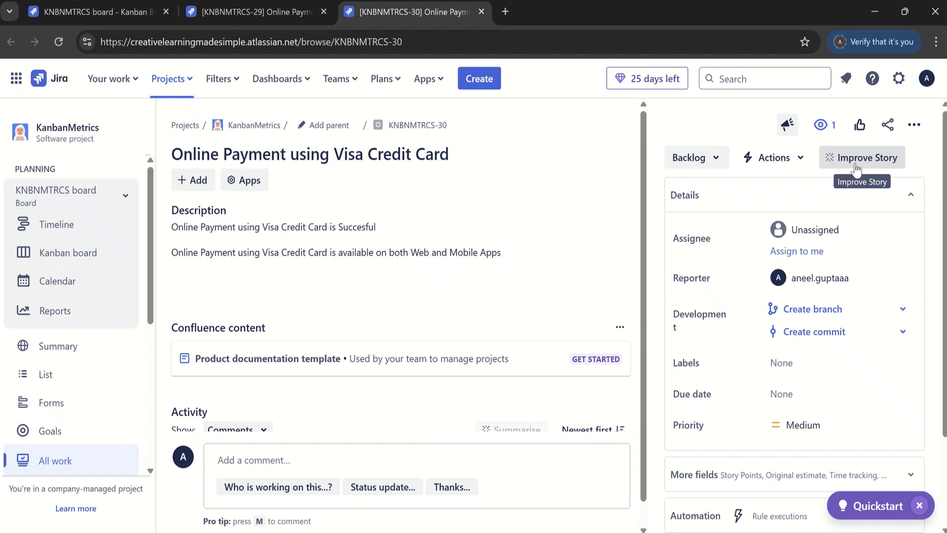
Improve the story's description with Atlassian Intelligence and replace the original text with the generated version.
left_click(830, 163)
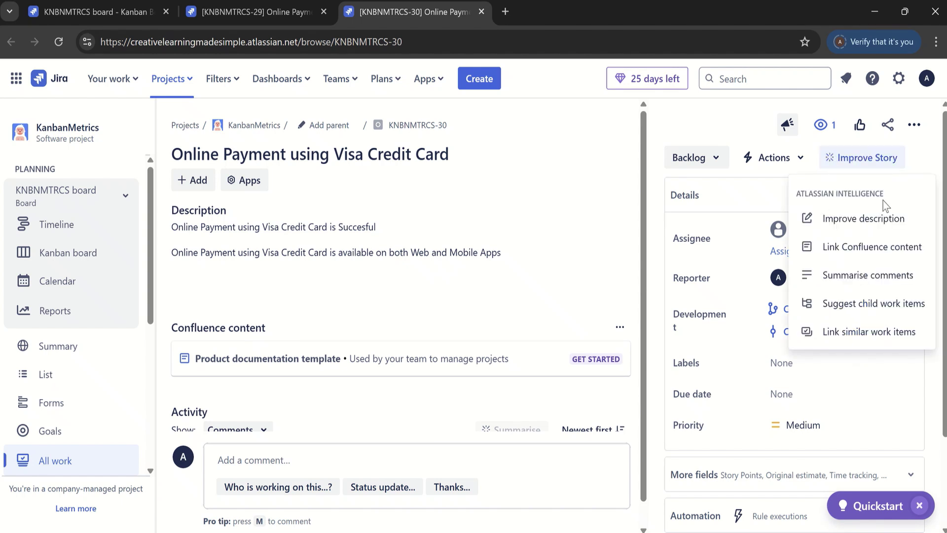
left_click(858, 218)
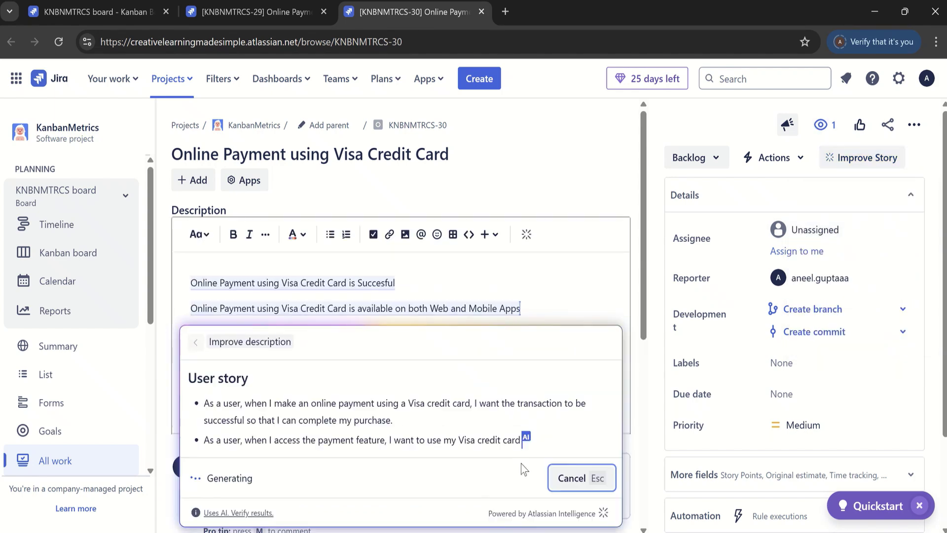
scroll(650, 277, "down", 6)
left_click(601, 320)
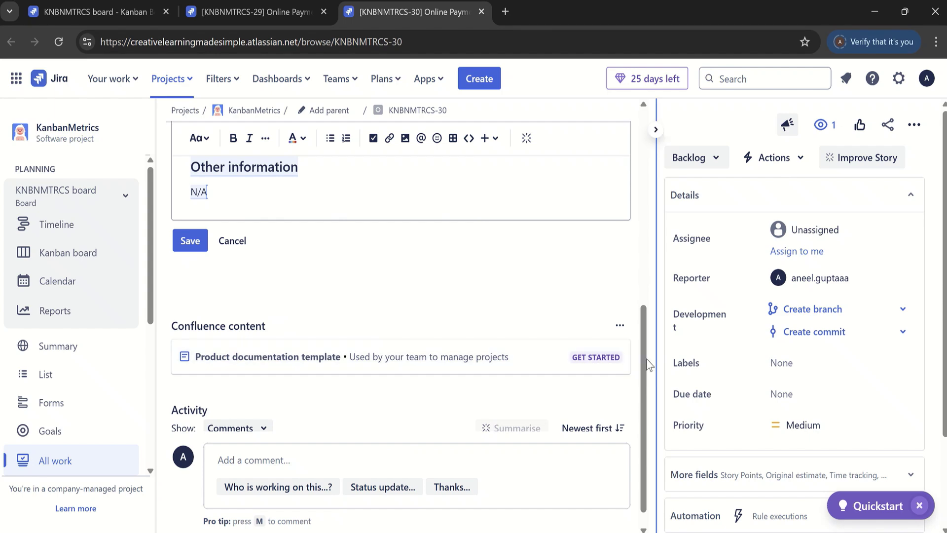
Review the generated story description from User story to Other information and save it to the story.
scroll(645, 207, "up", 4)
scroll(646, 207, "up", 3)
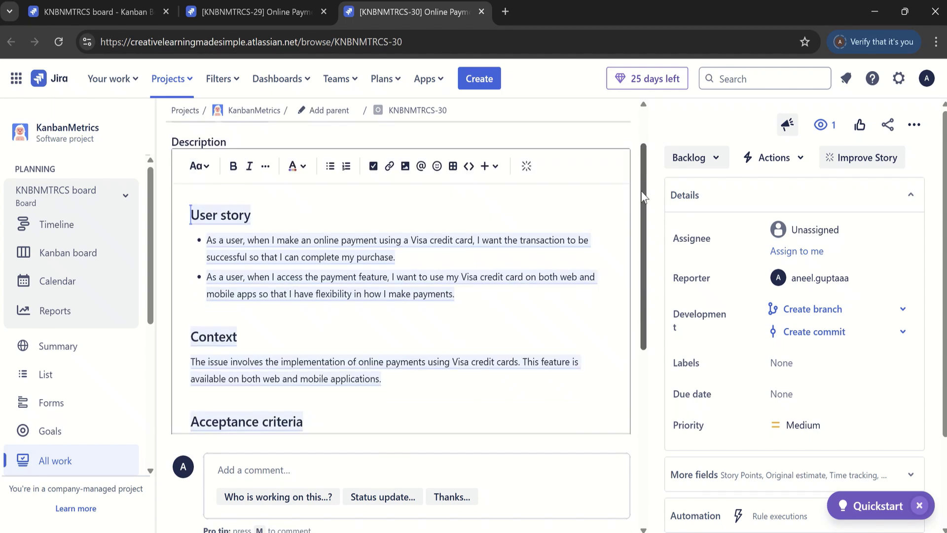
scroll(644, 197, "up", 2)
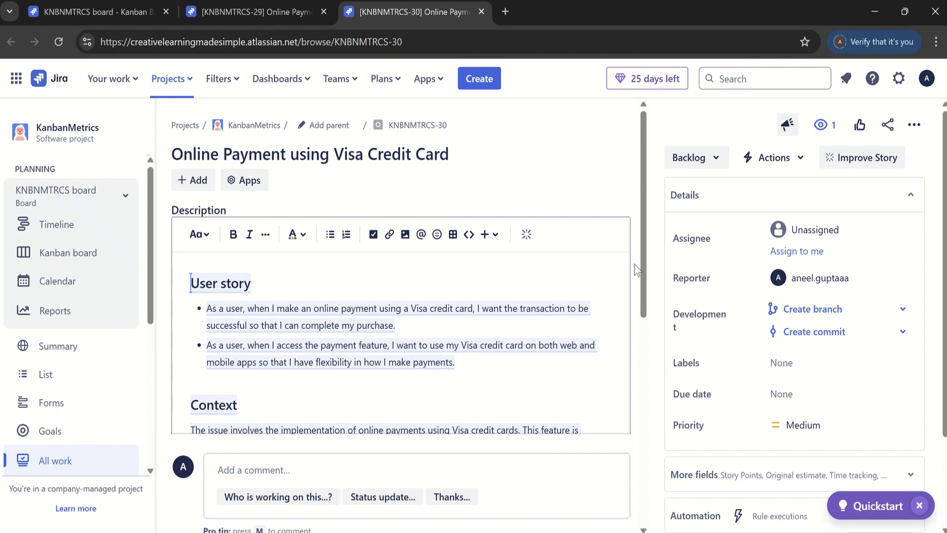
scroll(645, 287, "down", 1)
scroll(646, 289, "down", 2)
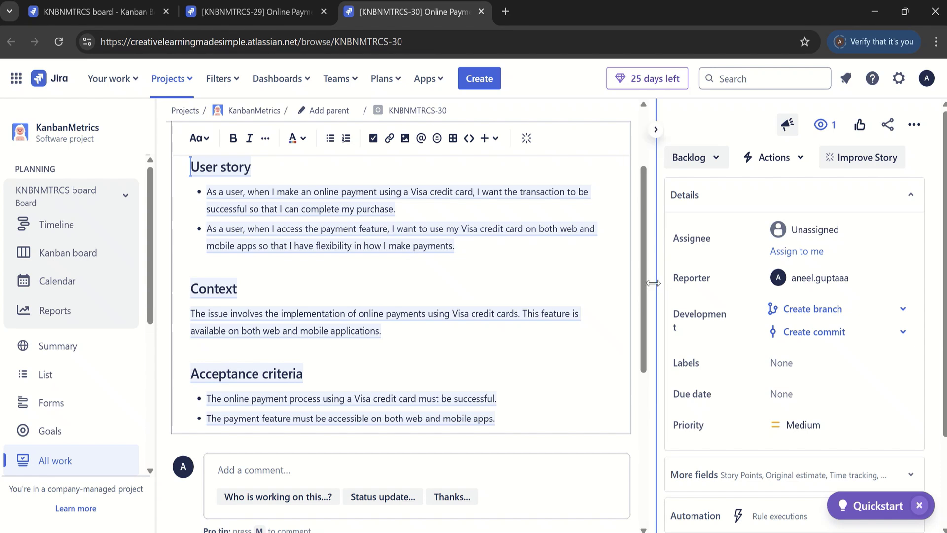
left_click_drag(645, 282, 647, 333)
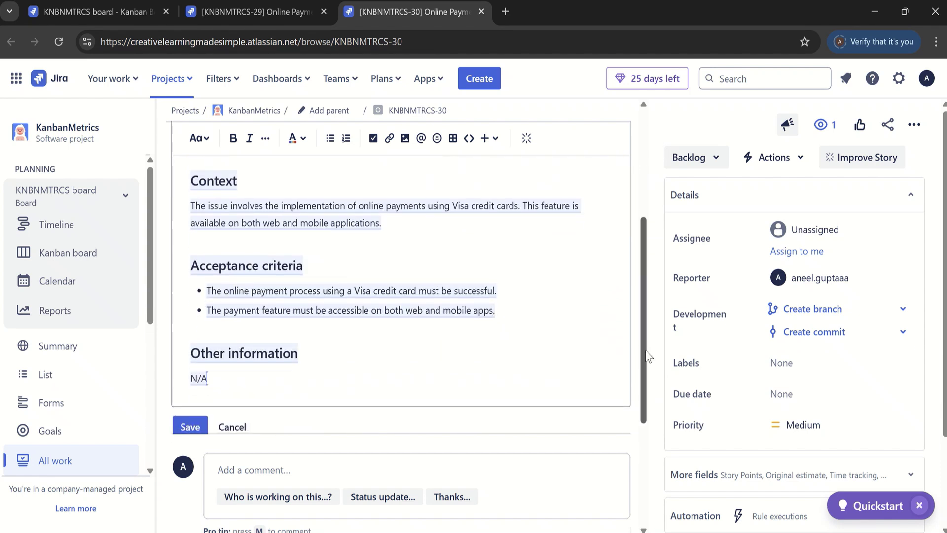
left_click_drag(641, 331, 644, 351)
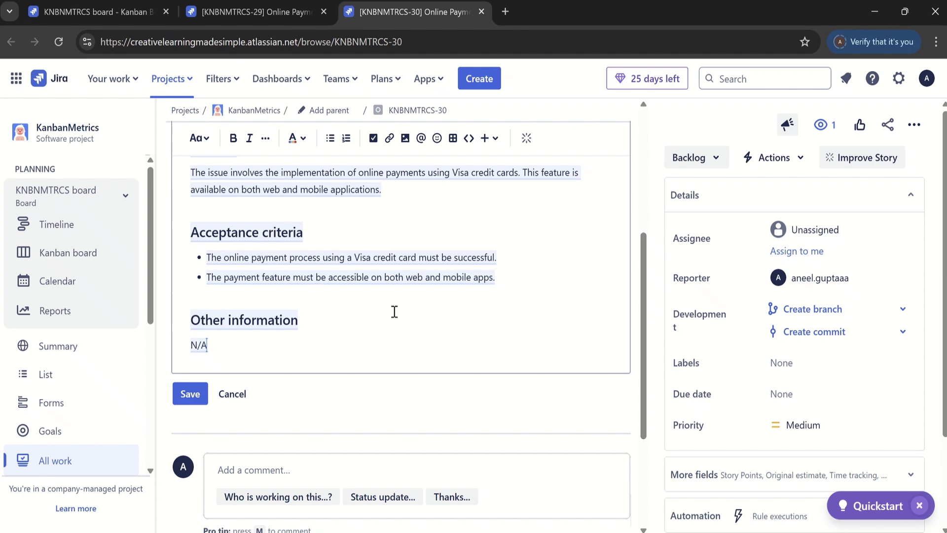
left_click(194, 398)
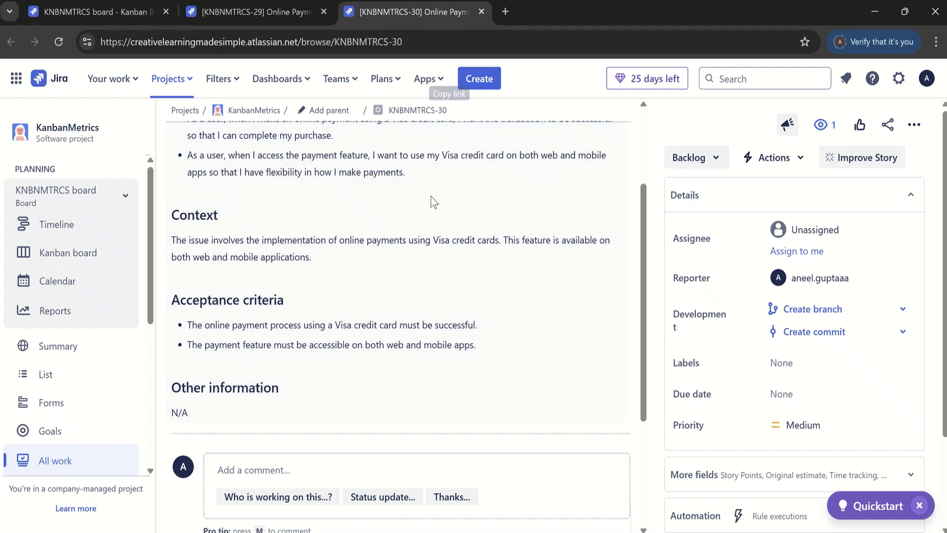
Start a new Bug in the KanbanMetrics project with the summary "Temporary Password is not Sent to the User".
left_click(482, 79)
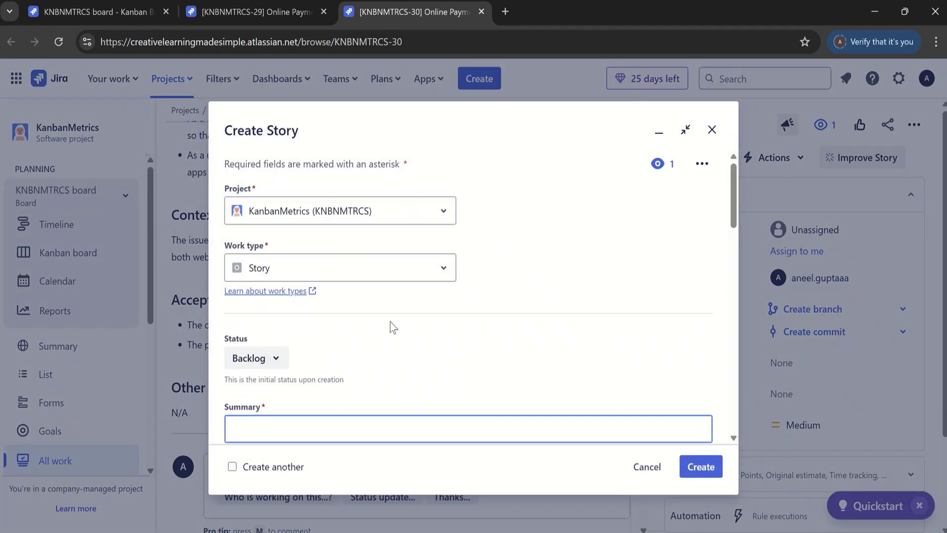
left_click(339, 268)
left_click(261, 348)
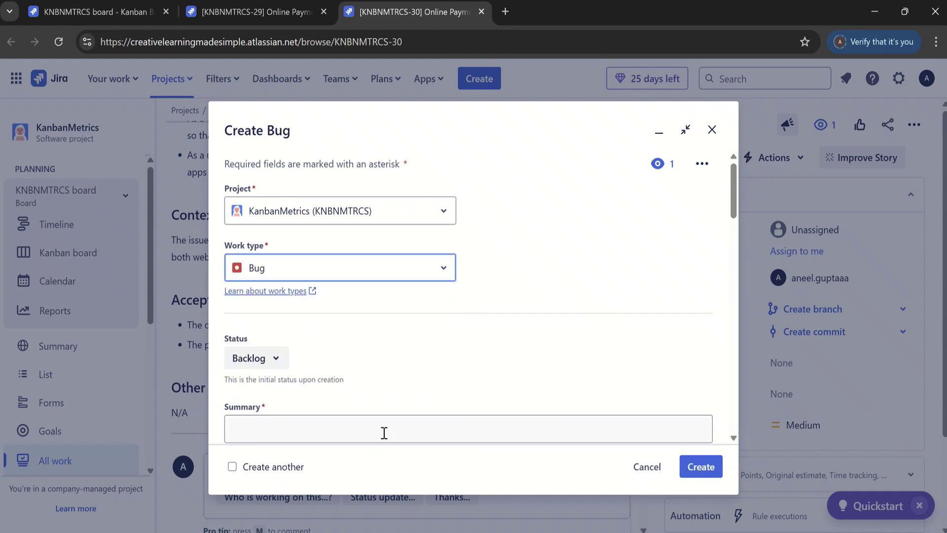
left_click(383, 431)
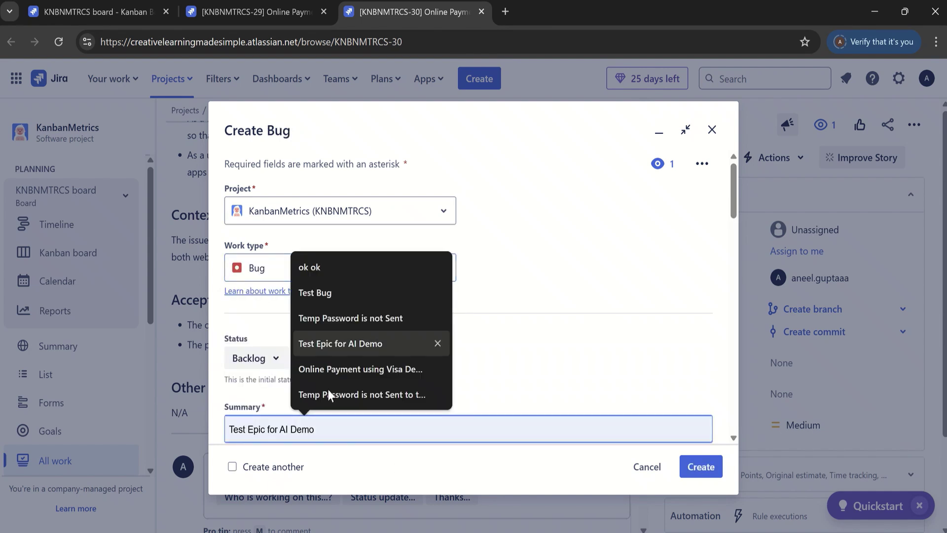
left_click(380, 393)
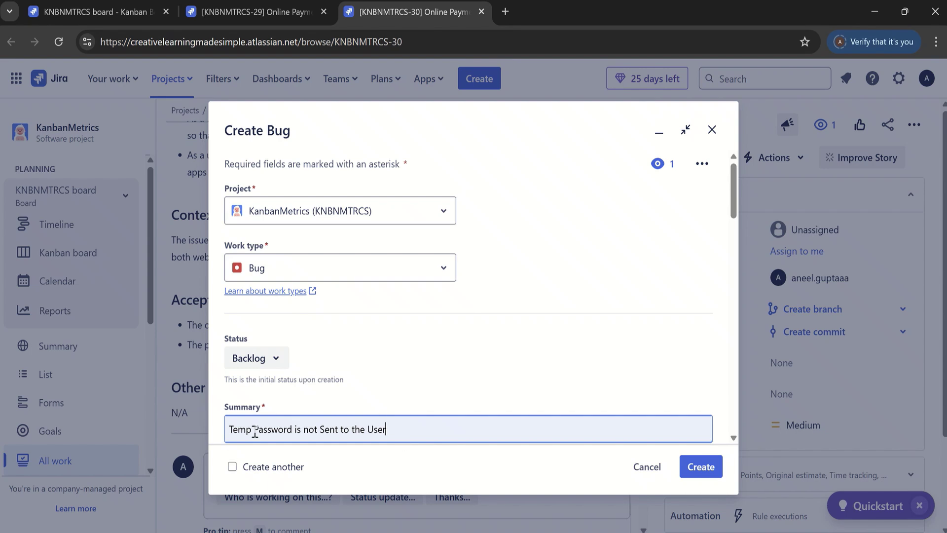
key("Home")
key("Right")
key("Right")
key("Right")
key("Right")
type("orary")
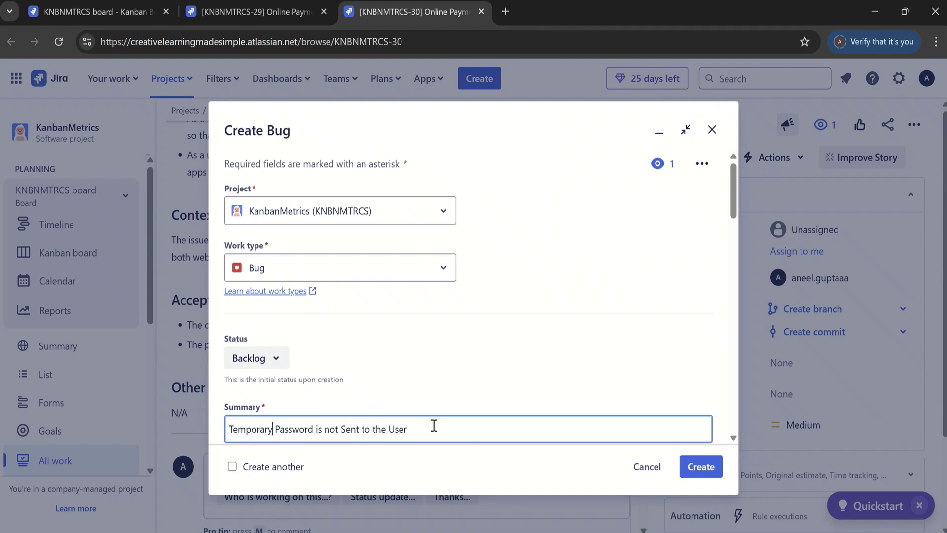
Append "over Email" to the bug's summary, copying the full text, and create the bug.
left_click_drag(433, 424, 168, 419)
left_click(428, 426)
type("over Emai")
key("ctrl+a")
key("ctrl+c")
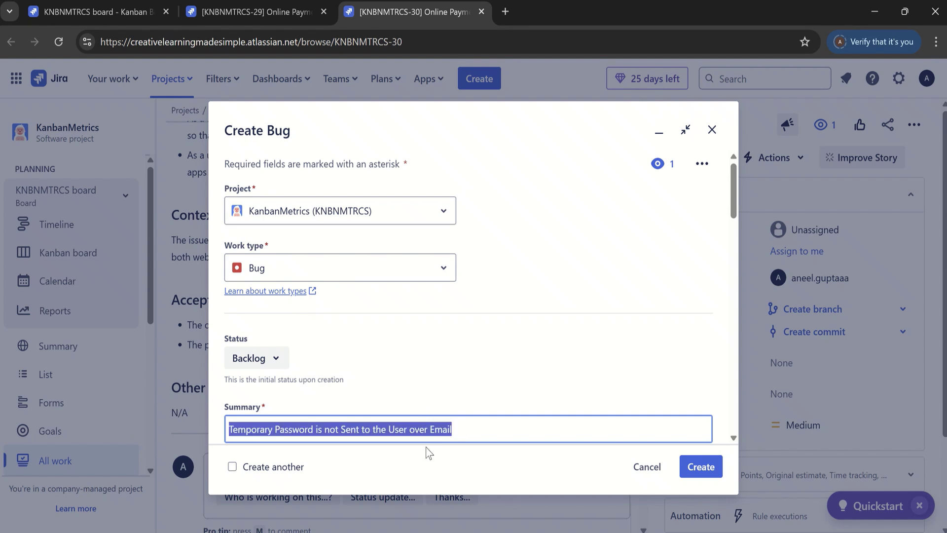
left_click(702, 467)
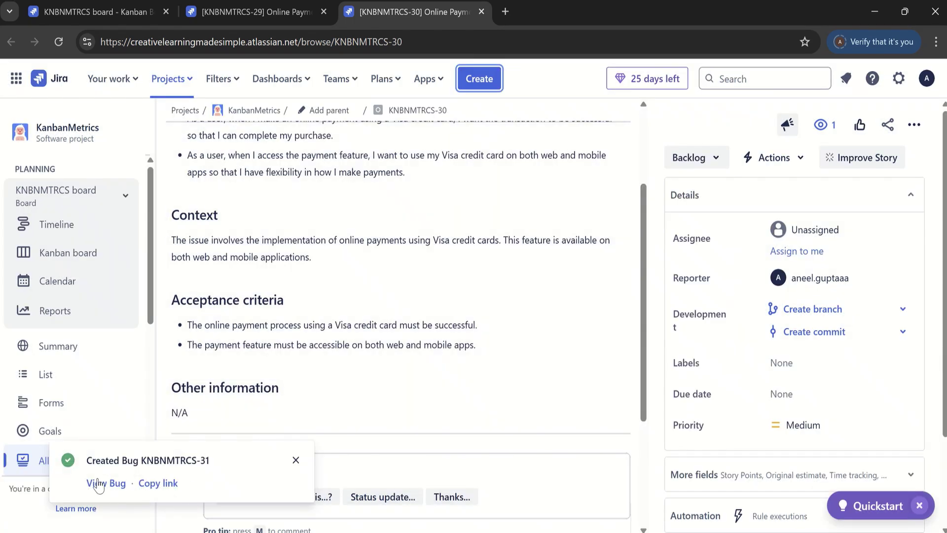
Open the new bug in its own browser tab and save the copied summary as its description.
right_click(100, 482)
left_click(176, 321)
left_click(560, 11)
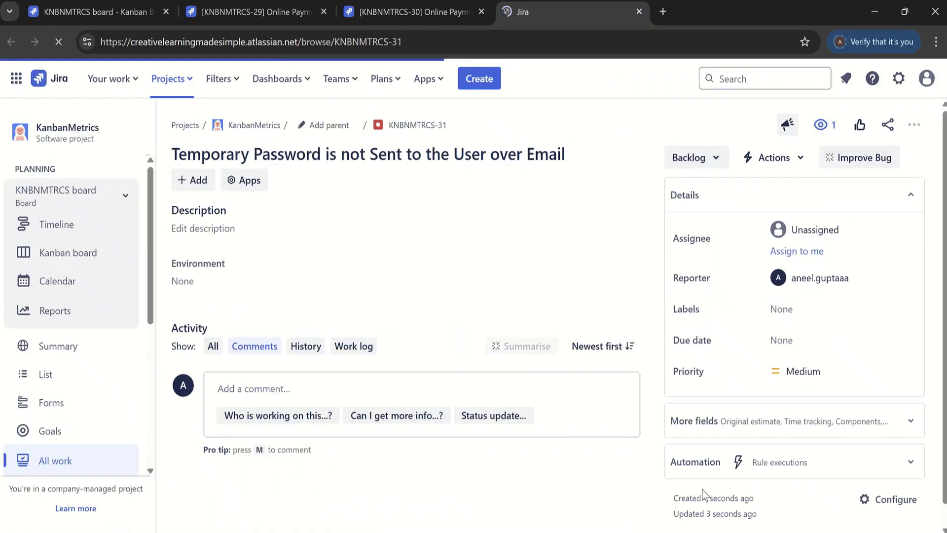
left_click(236, 239)
key("ctrl+v")
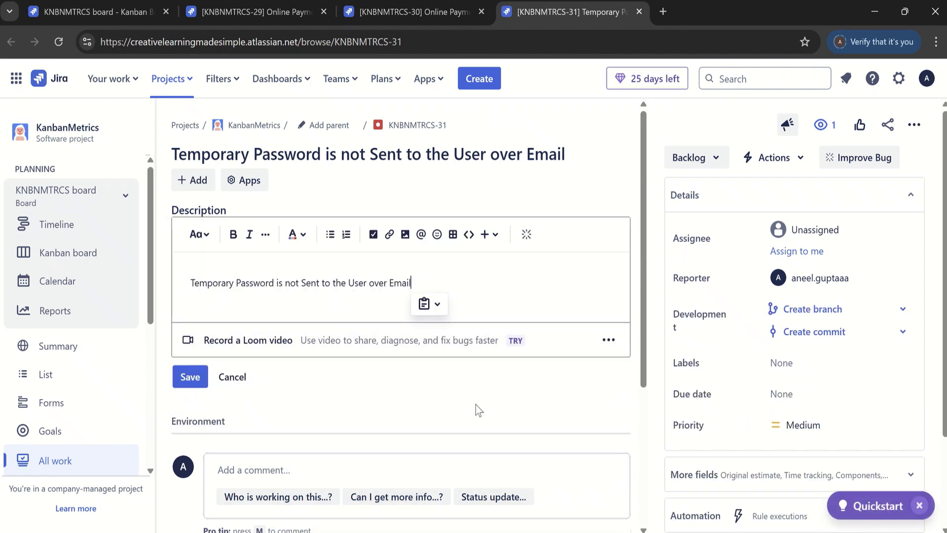
left_click(189, 377)
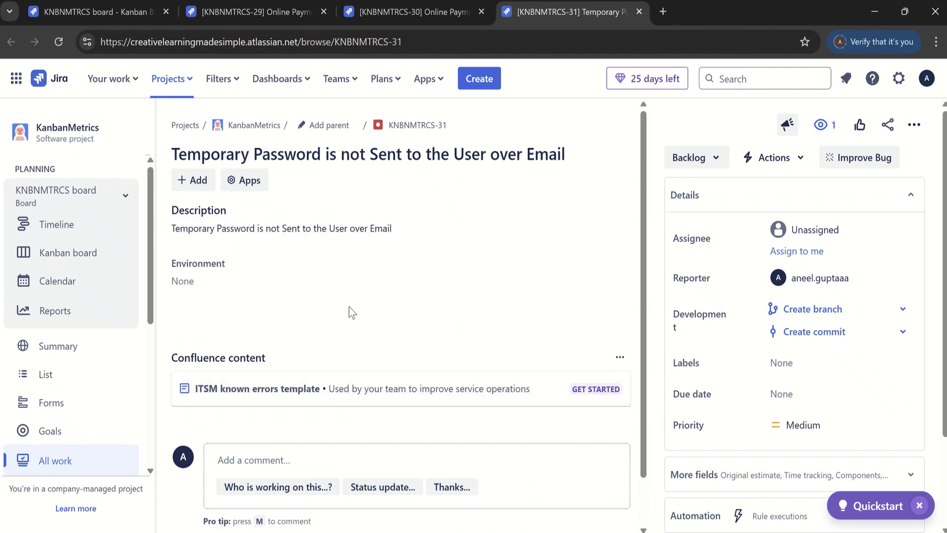
Improve the bug's description with Atlassian Intelligence and replace the original text with the generated version.
left_click(859, 161)
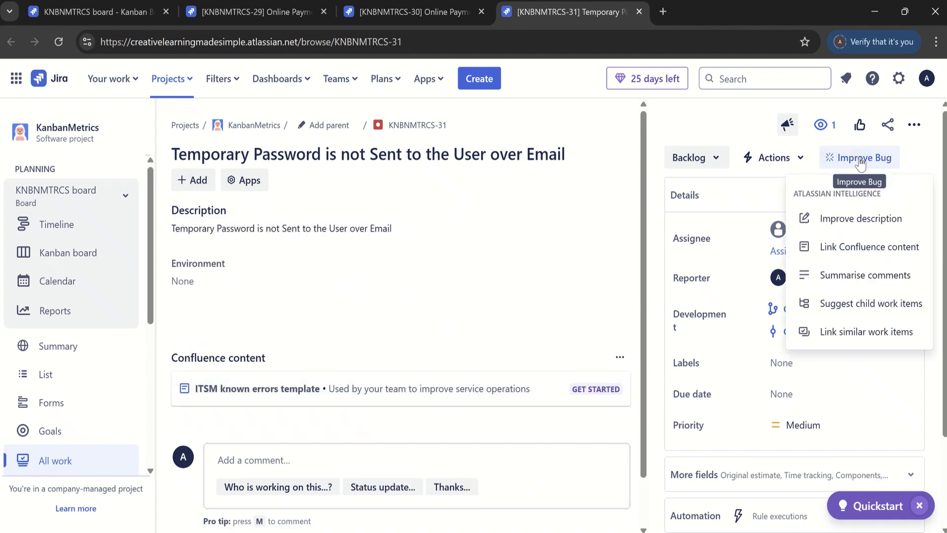
left_click(843, 220)
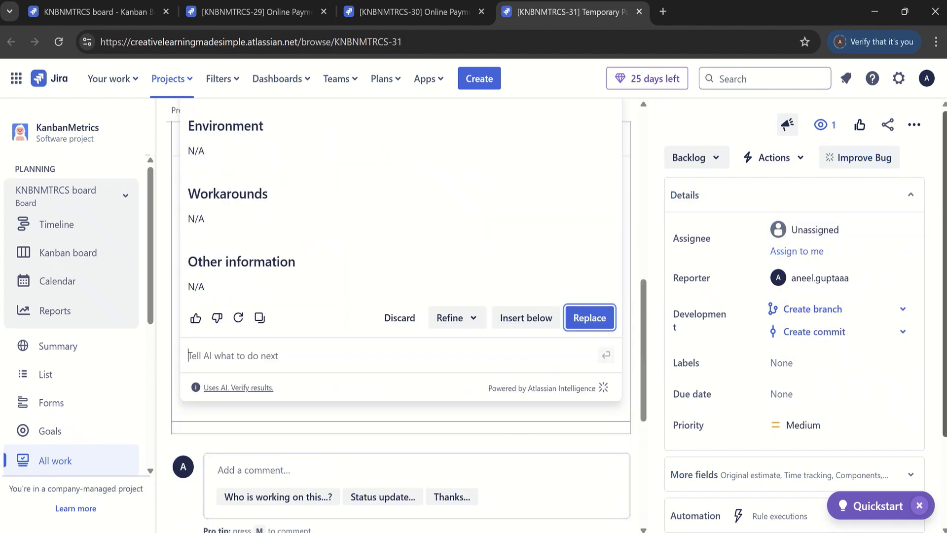
left_click(588, 316)
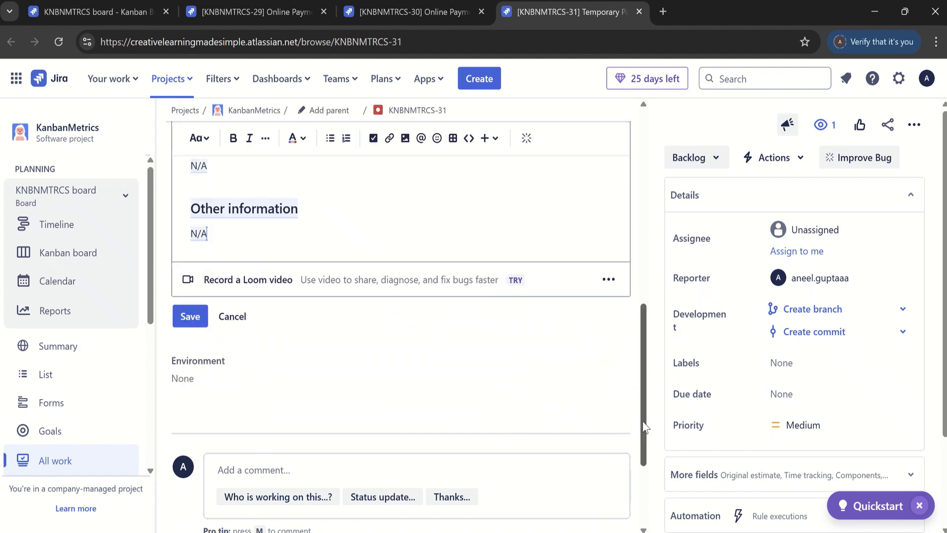
Review the AI-generated bug description from the Impact section through Other information.
left_click_drag(648, 391, 630, 182)
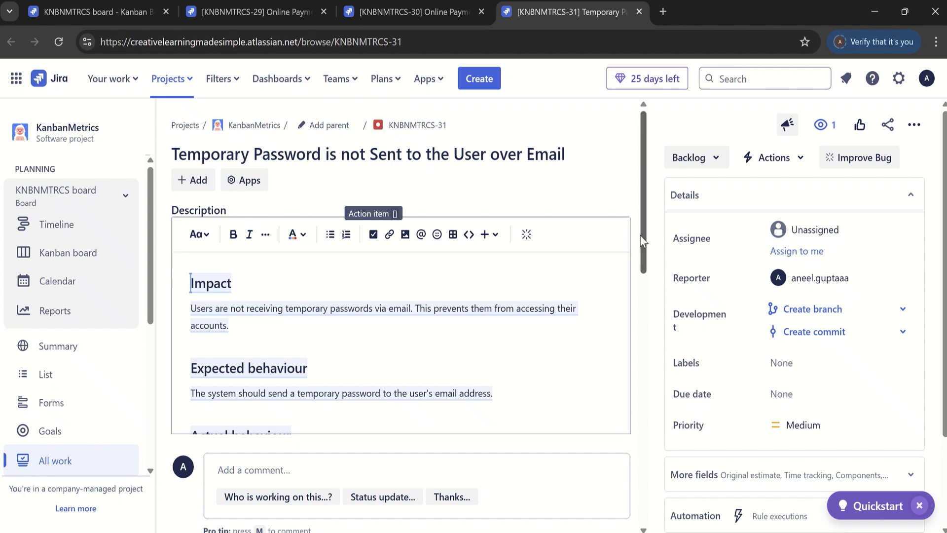
scroll(321, 203, "down", 3)
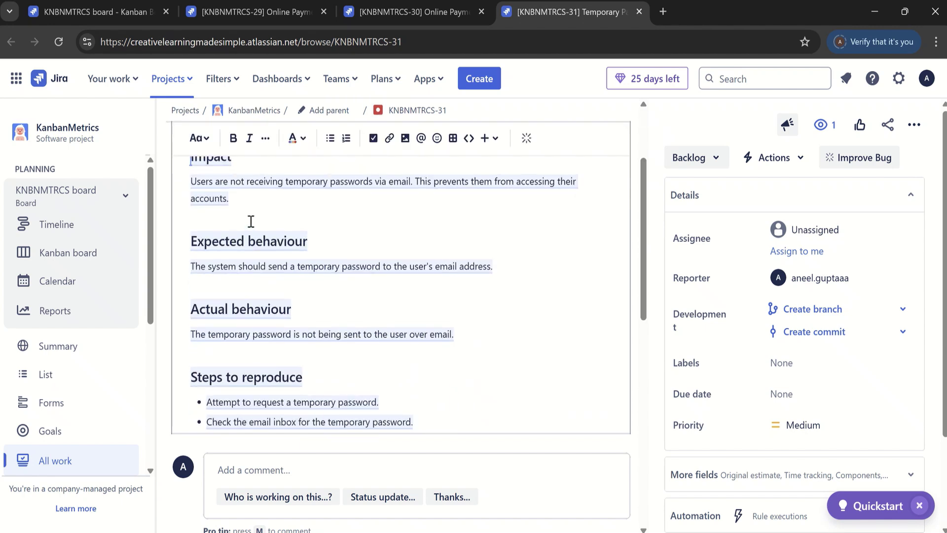
scroll(648, 252, "up", 1)
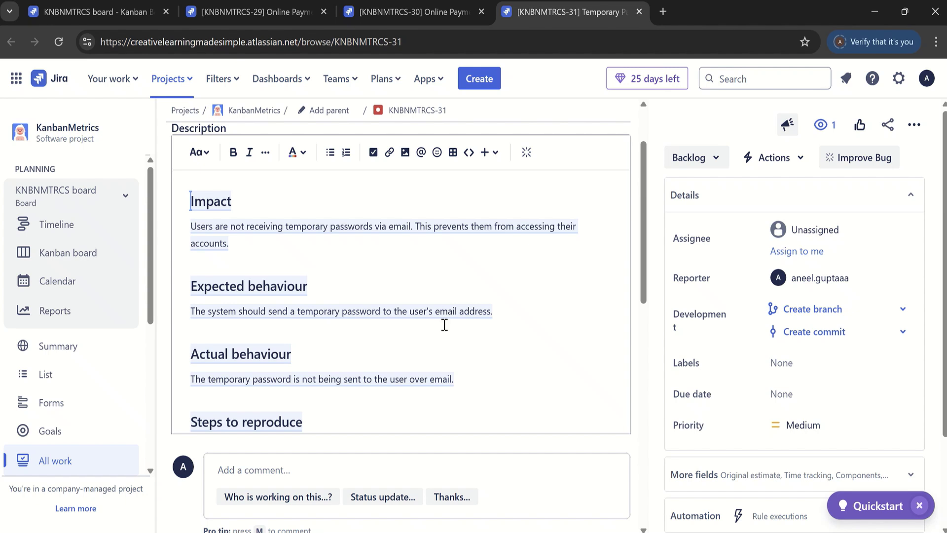
scroll(643, 281, "down", 2)
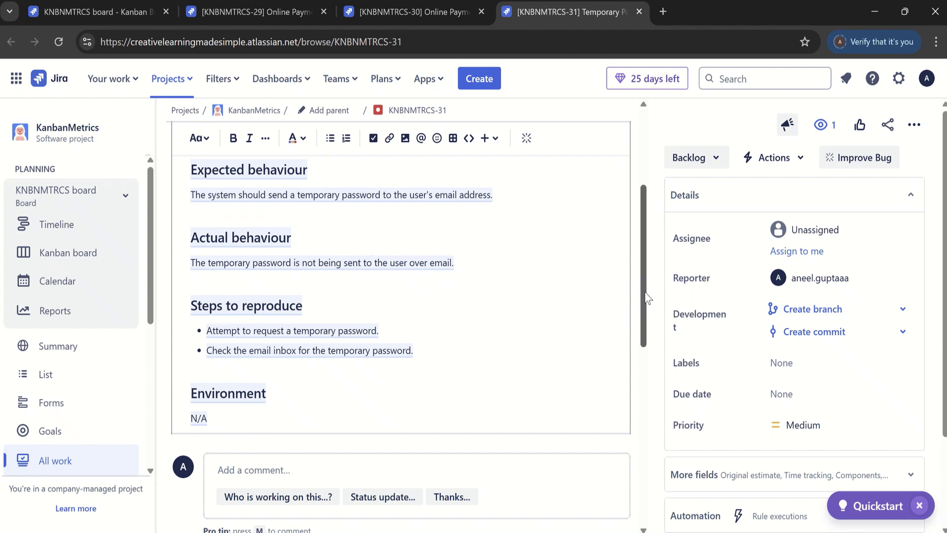
scroll(645, 286, "up", 1)
scroll(645, 278, "up", 2)
scroll(645, 295, "down", 3)
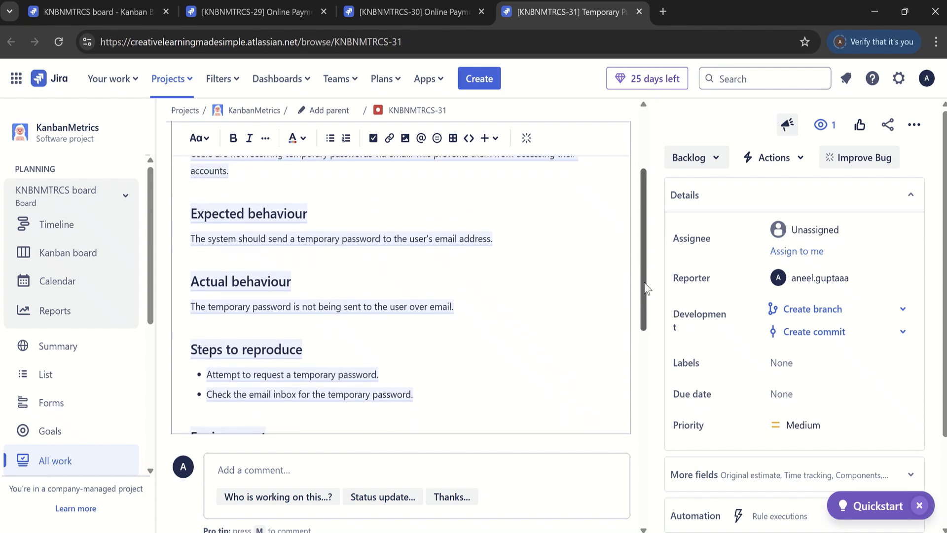
left_click_drag(646, 306, 646, 362)
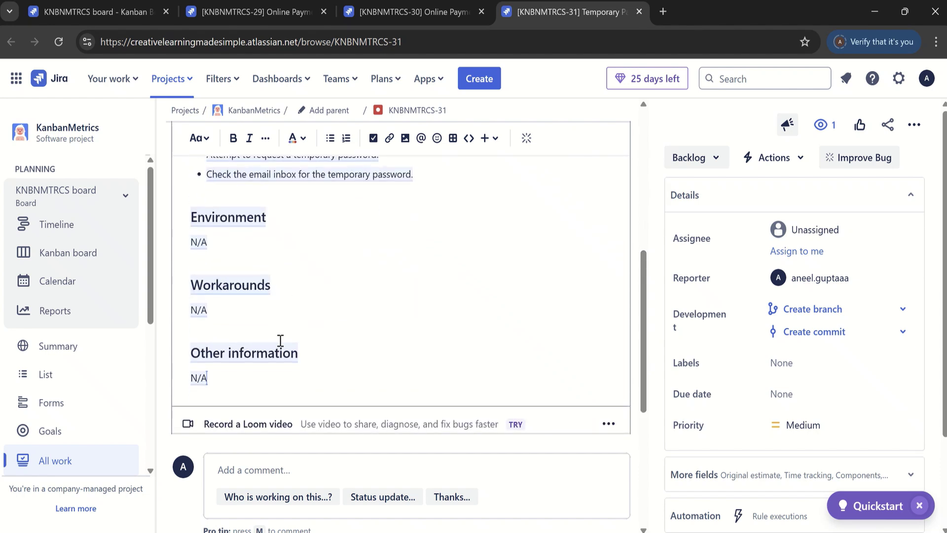
left_click_drag(641, 355, 647, 224)
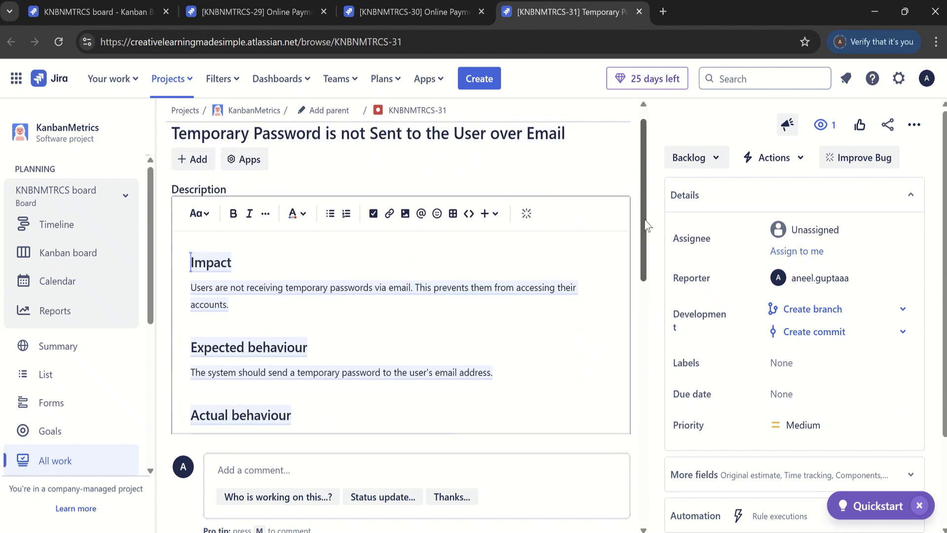
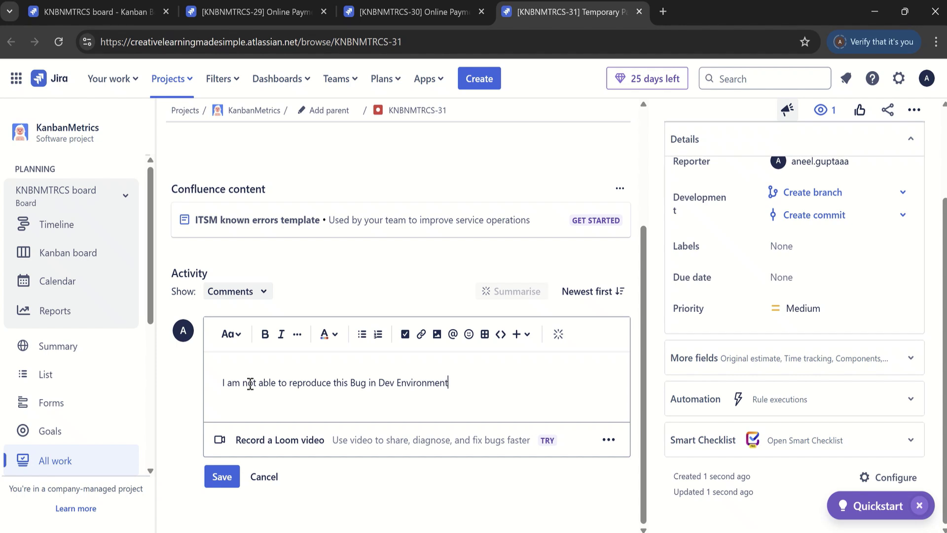
Save the drafted Dev Environment comment on the bug and post another reading "Need Permissions/access in Test Environment to test this Bug.".
left_click(222, 475)
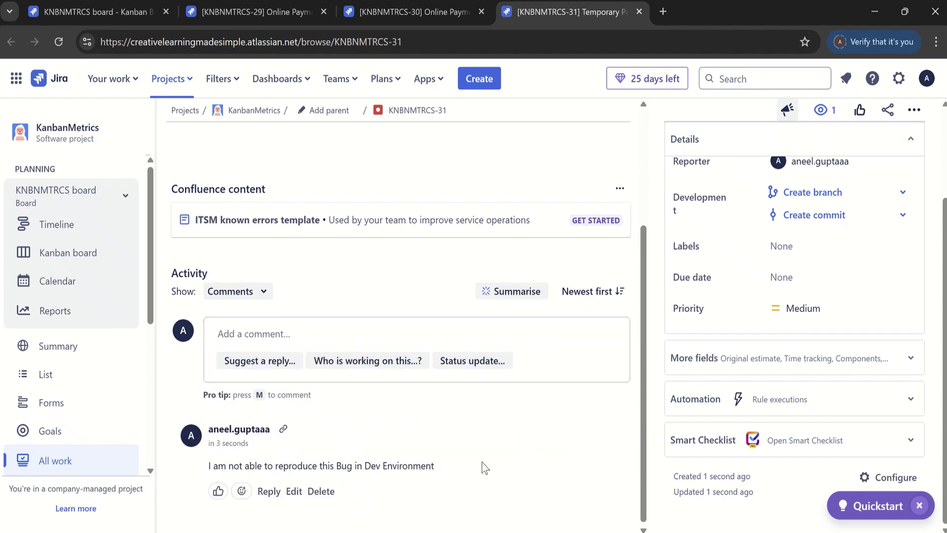
left_click(288, 337)
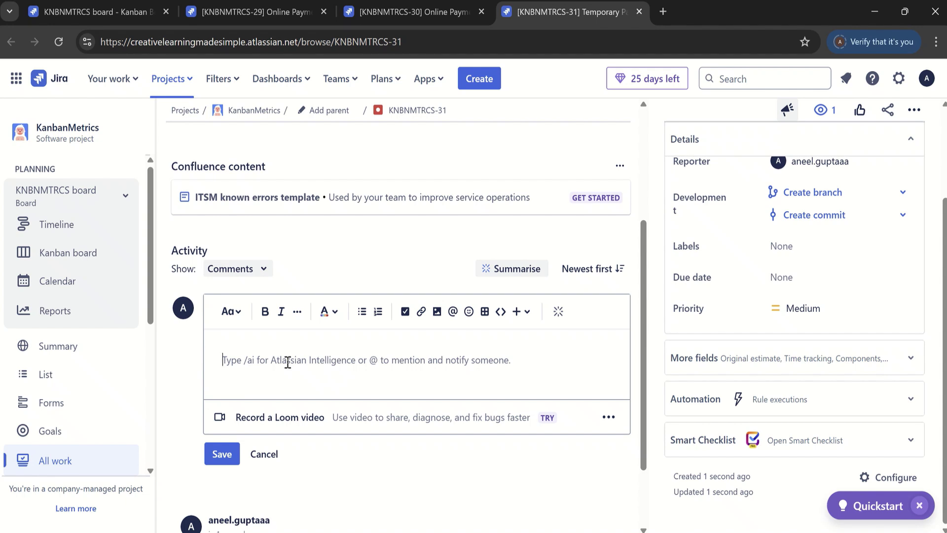
type("Need Pers")
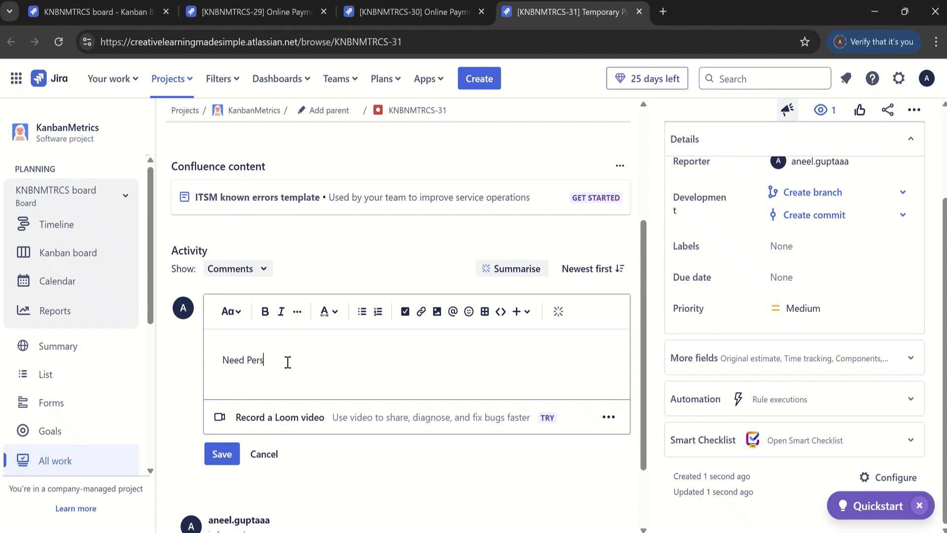
type("on")
key("BackSpace")
key("BackSpace")
key("BackSpace")
key("BackSpace")
type("rmissions/access in Test ")
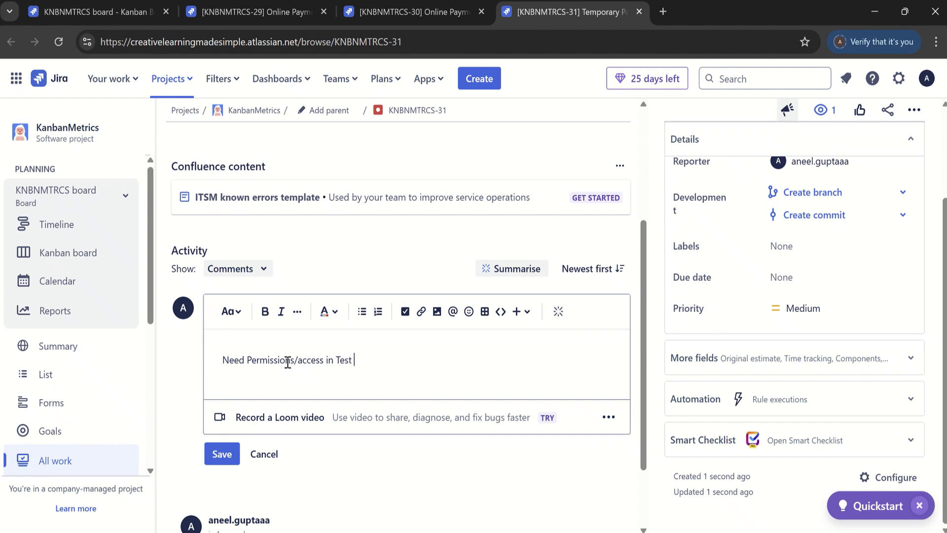
type("Environment to test this Bug.")
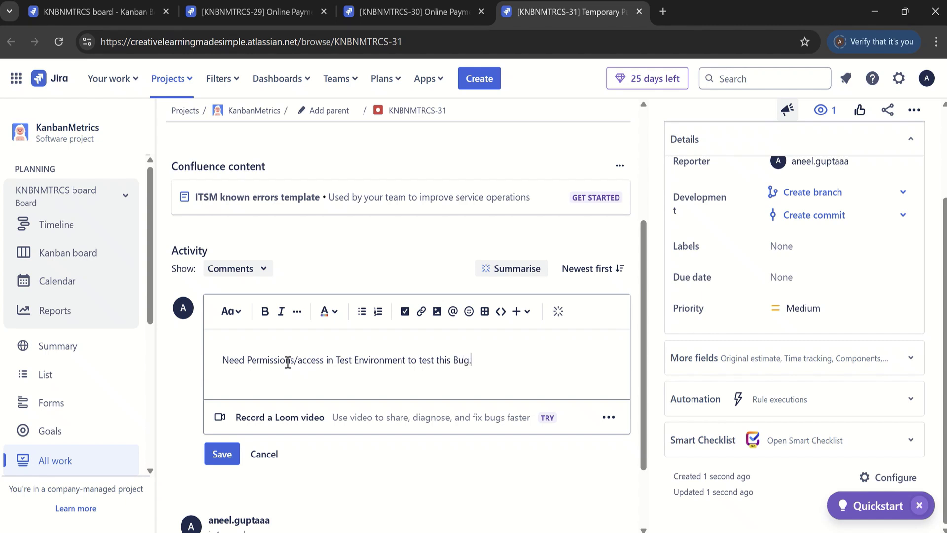
left_click(222, 453)
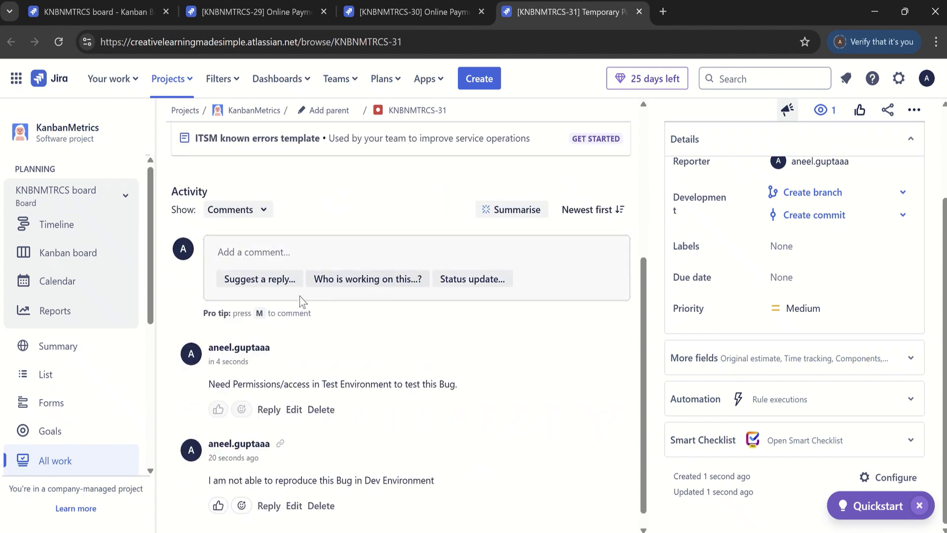
Post a comment on the bug that mentions CreativeLearning and reads "Please look into DB access issue on User Table".
left_click(273, 263)
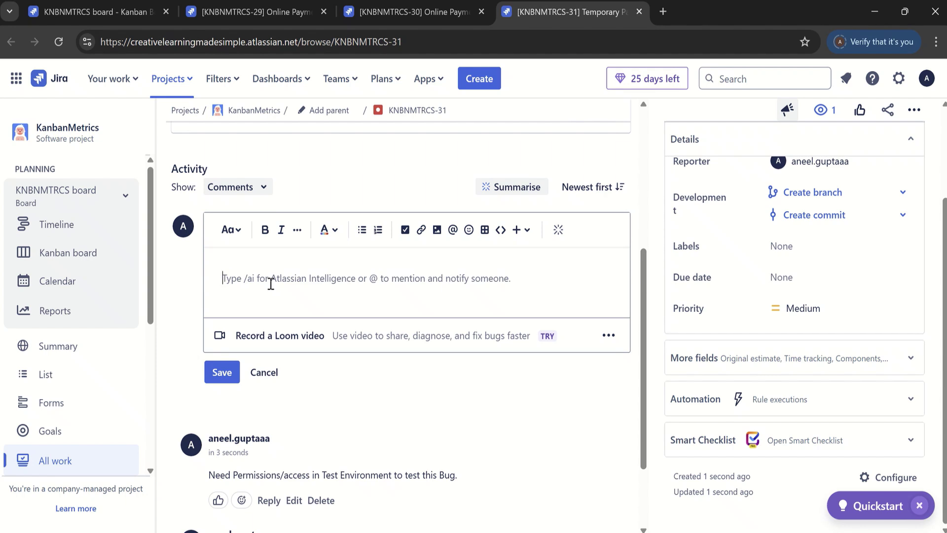
type("@crea")
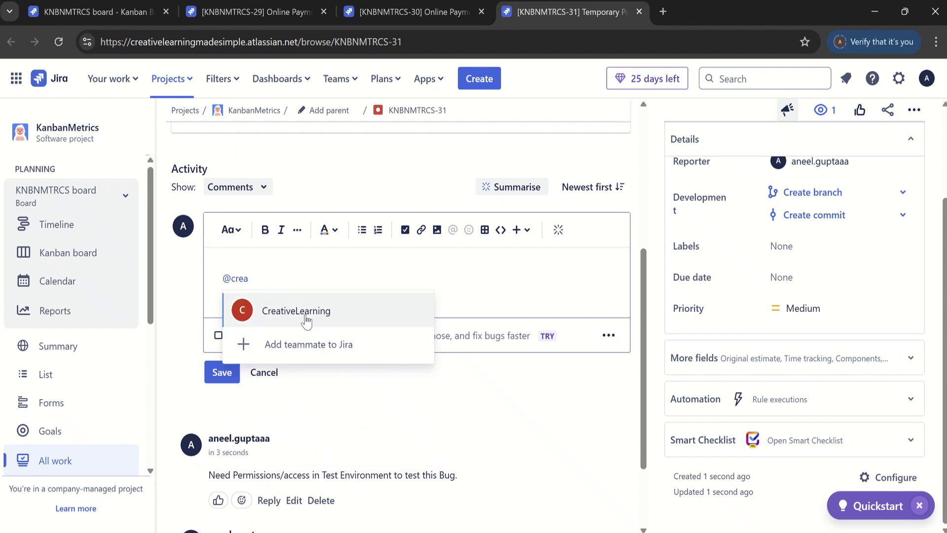
left_click(306, 321)
type("Please")
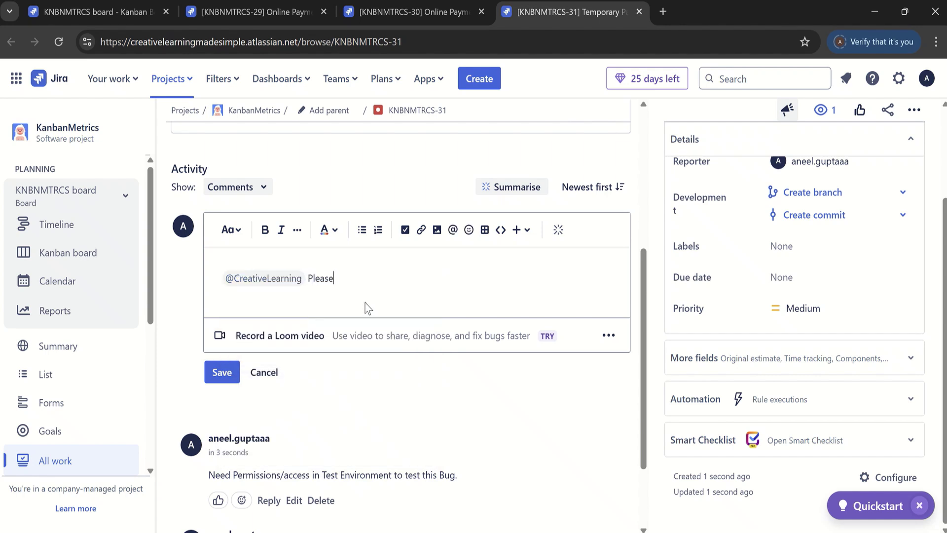
type(" look into DB access issue on ")
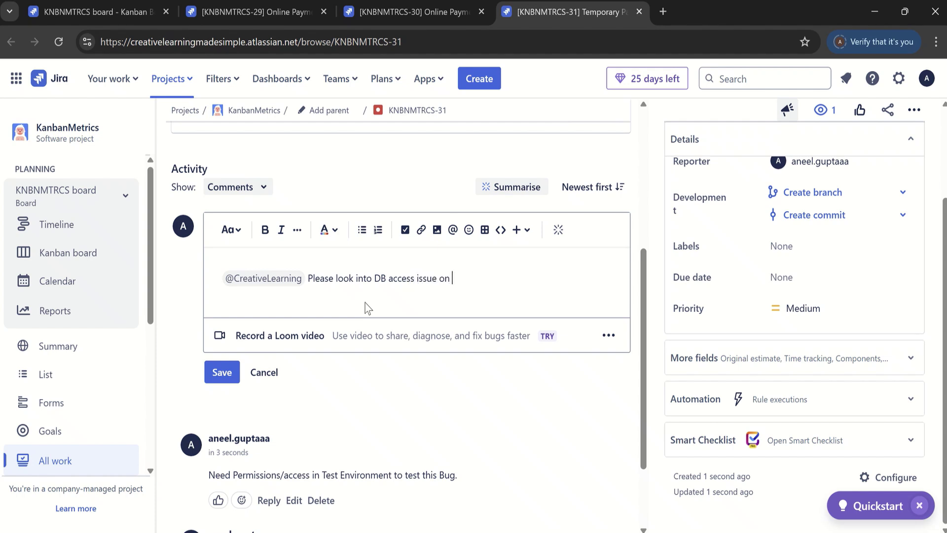
type("User Table")
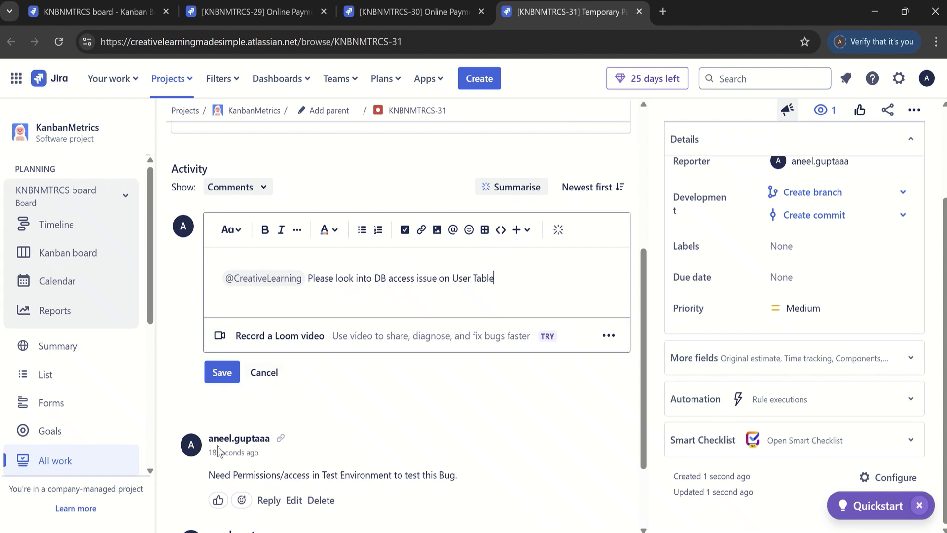
left_click(222, 371)
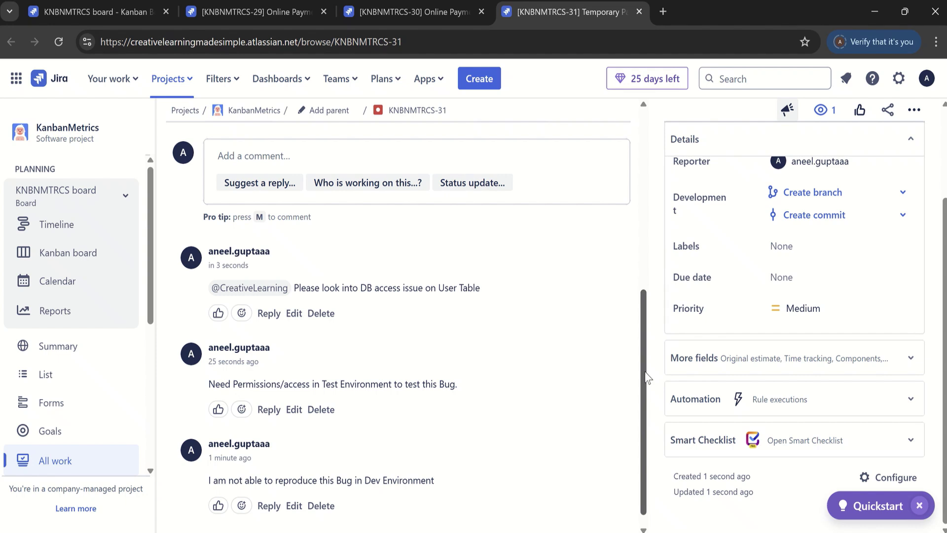
Summarise the bug's comments with Atlassian Intelligence, read the summary and close it.
left_click_drag(646, 377, 647, 302)
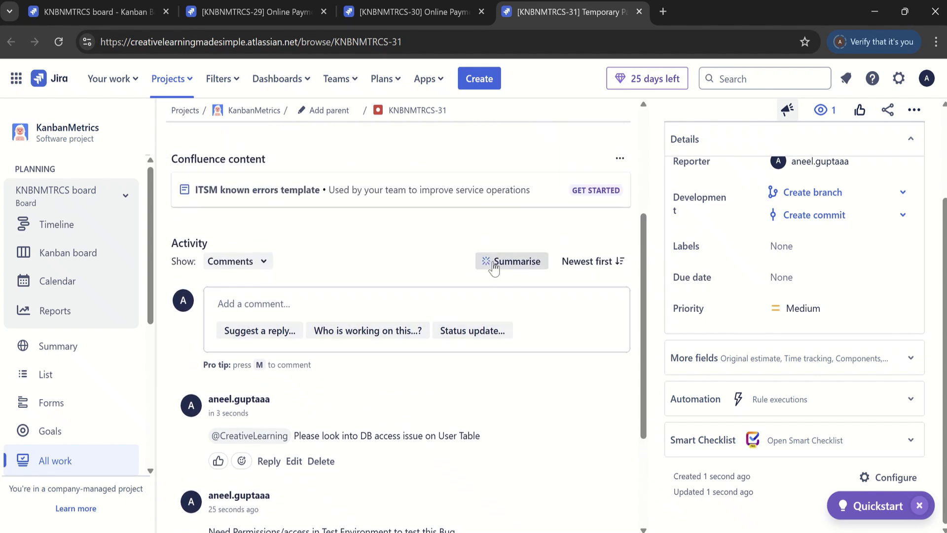
left_click(516, 266)
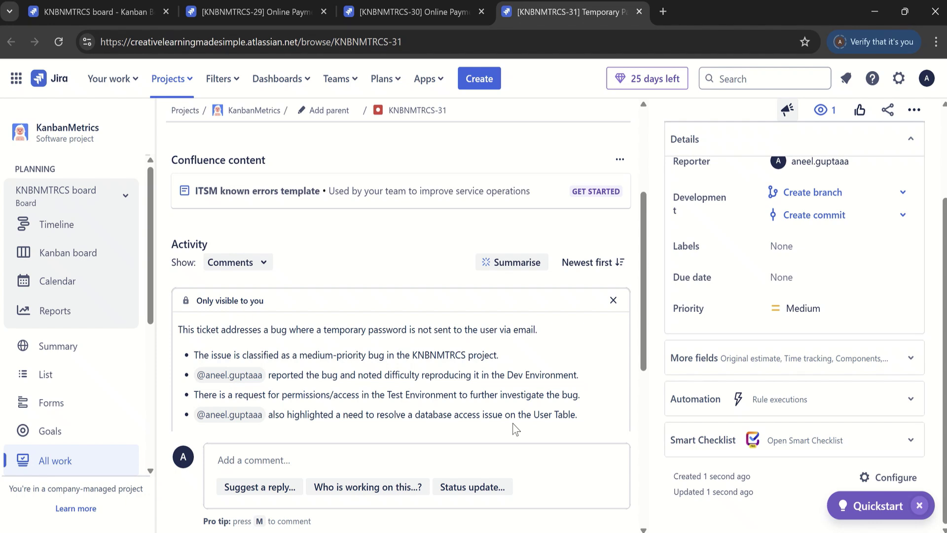
left_click(613, 300)
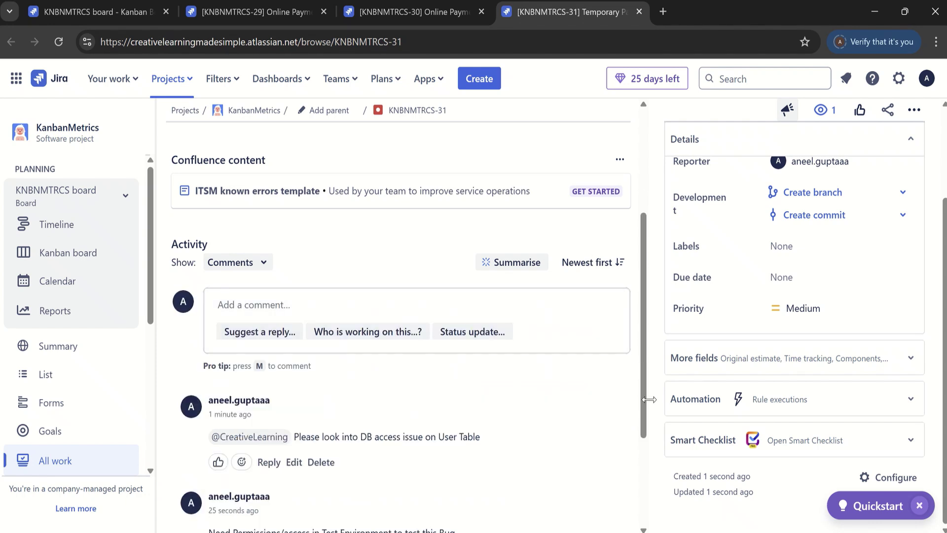
Post the comment "We need some Test users and their Email to test this Bug." on the bug.
left_click(253, 304)
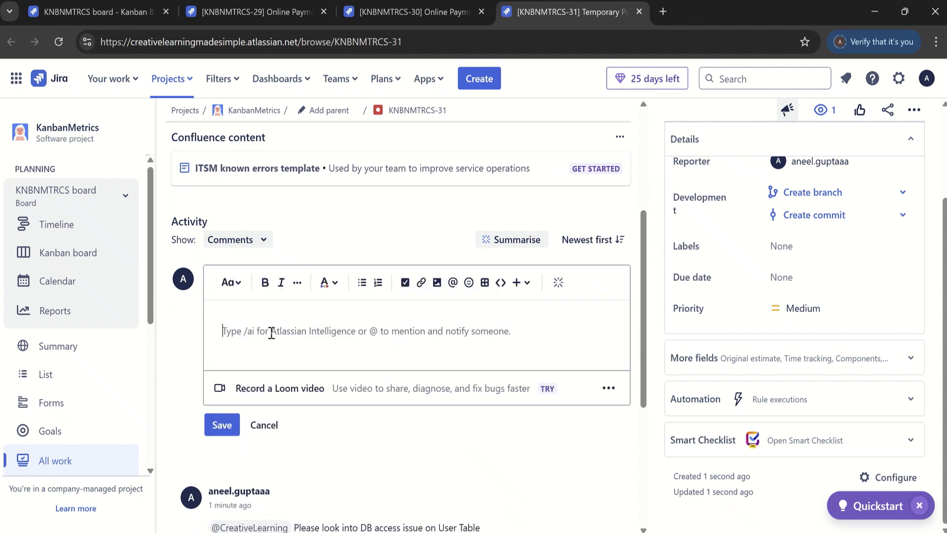
type("We need ")
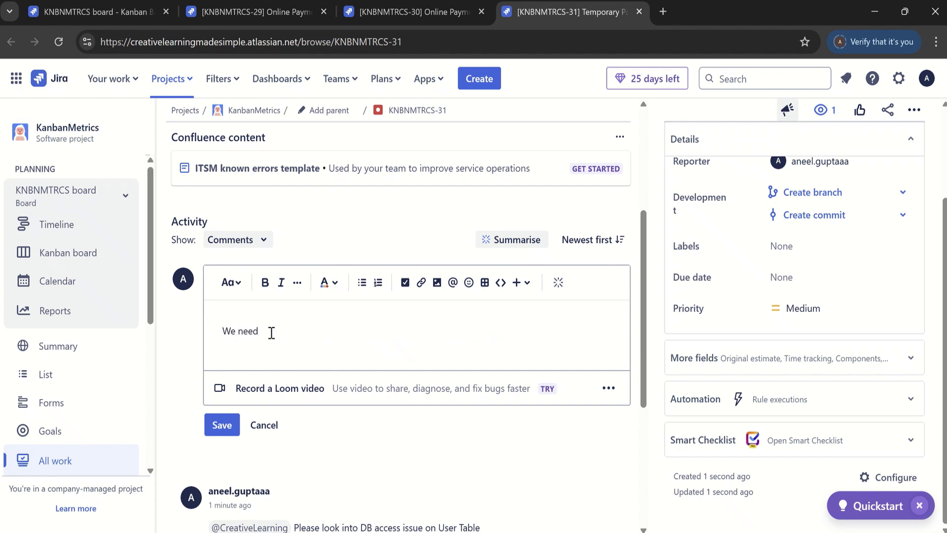
type("some ")
type("Test usrin")
key("BackSpace")
key("BackSpace")
key("BackSpace")
type("ers and their ")
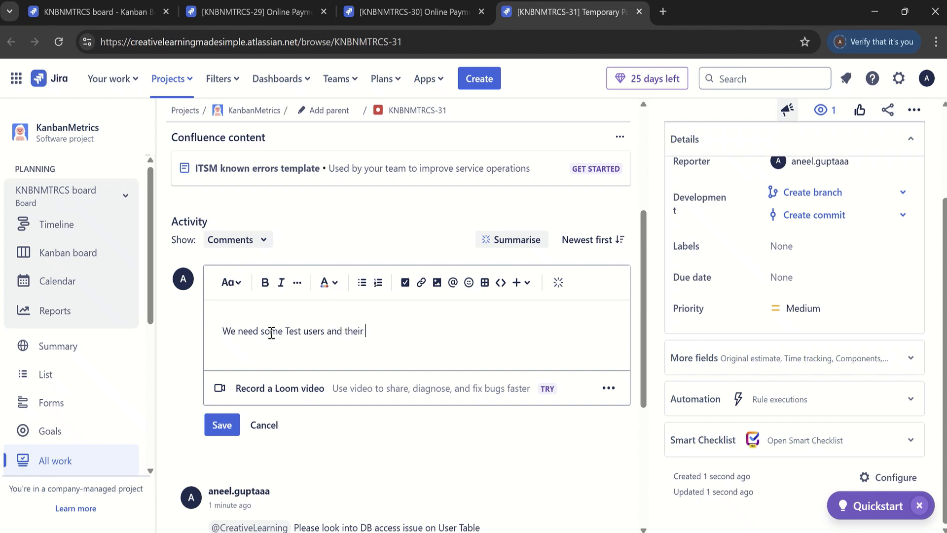
type("Email to test this Bug.")
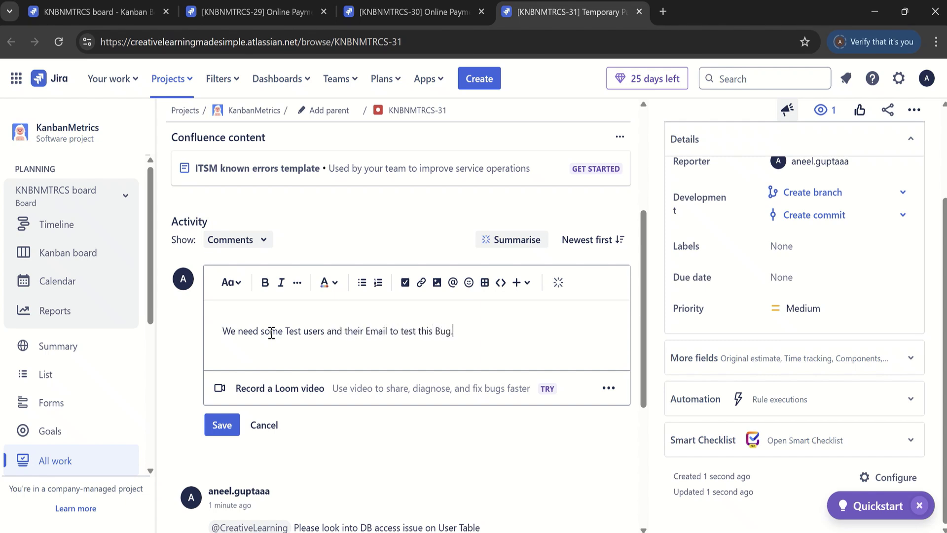
left_click(222, 425)
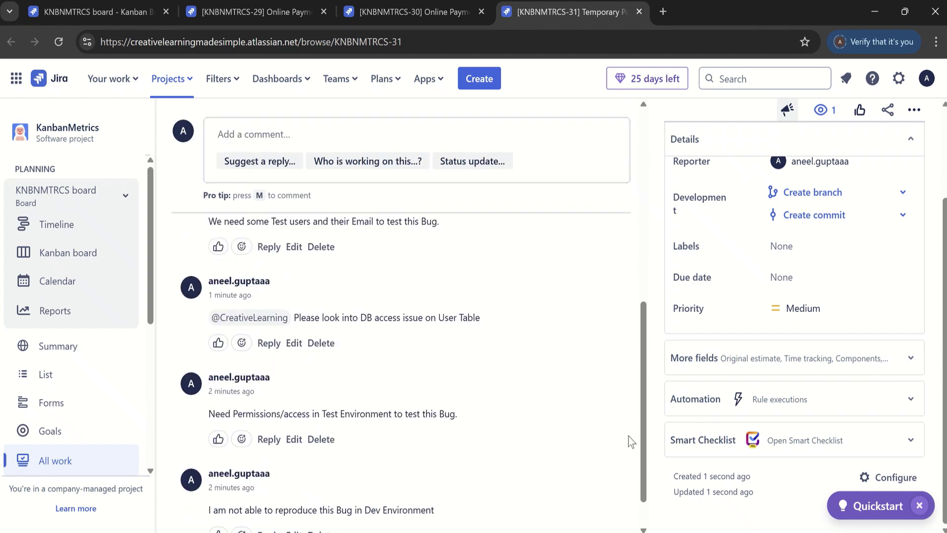
Generate a fresh Atlassian Intelligence summary of the bug's comments, including the newest one, and read it through.
scroll(534, 296, "up", 4)
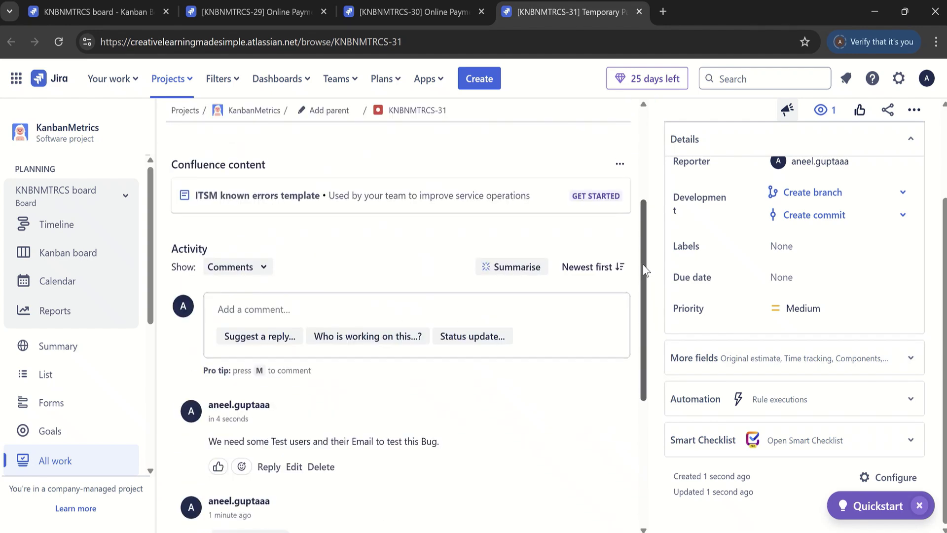
left_click(515, 271)
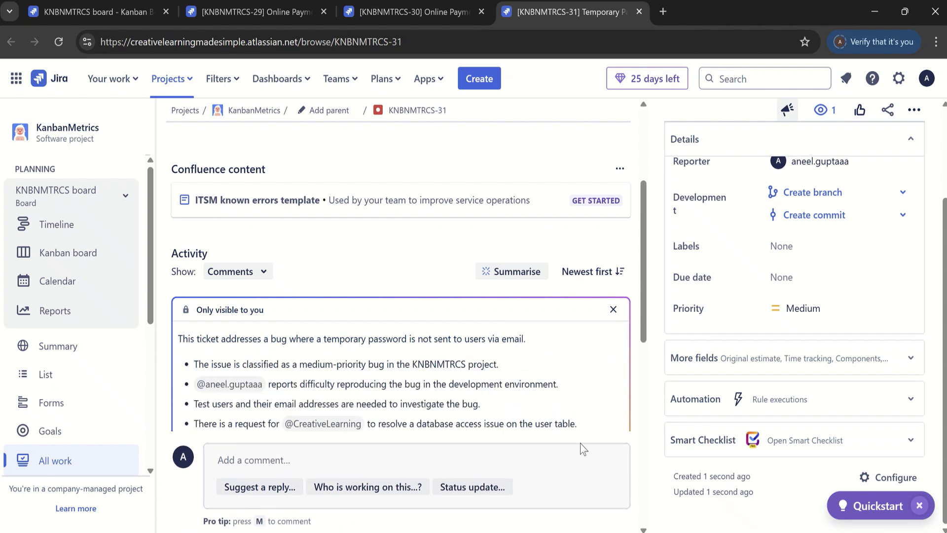
scroll(643, 357, "down", 2)
scroll(644, 357, "down", 1)
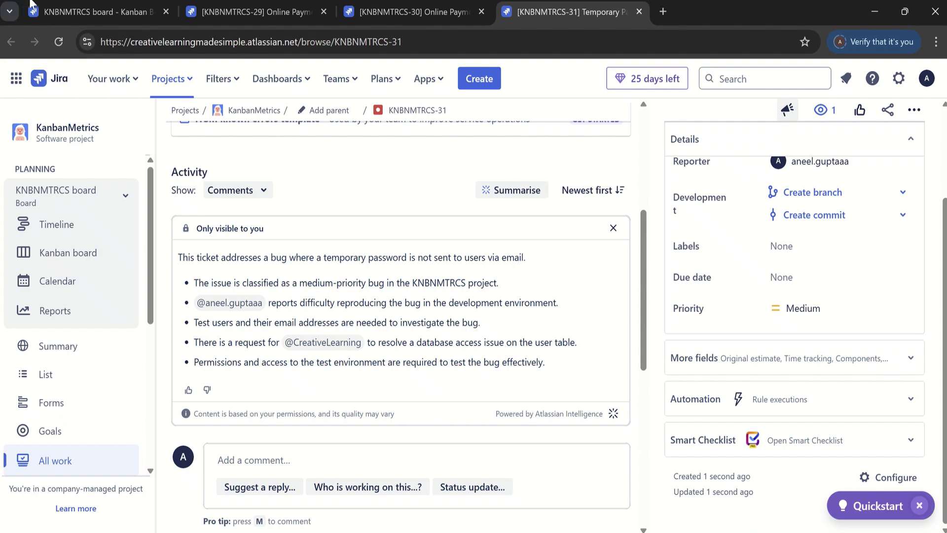
mouse_move(430, 20)
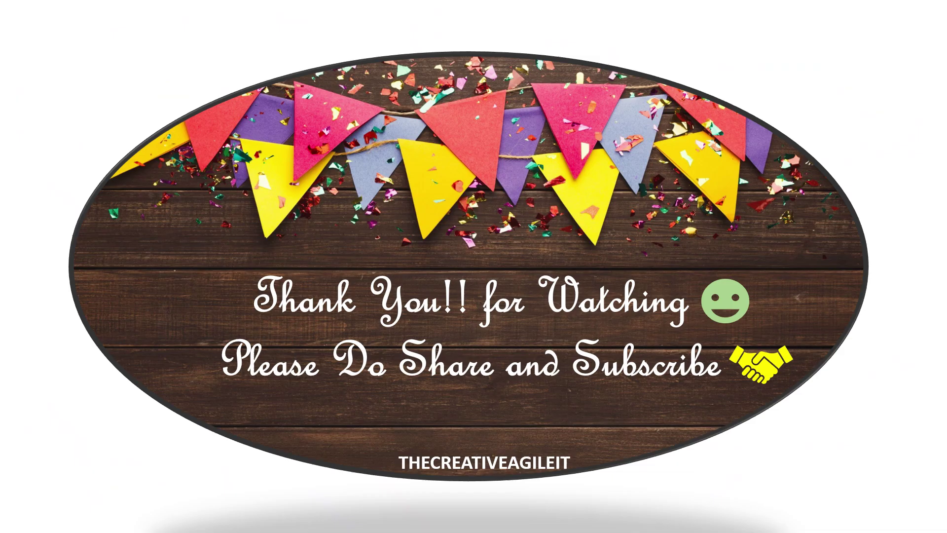